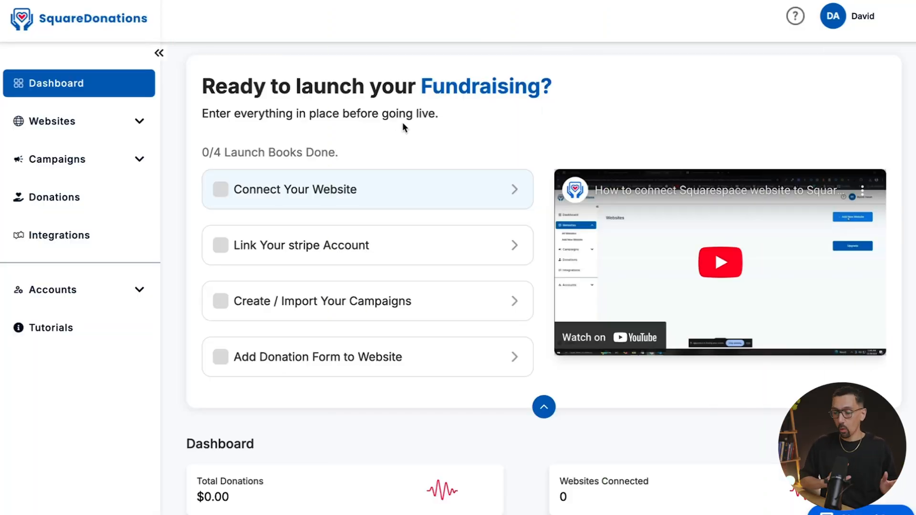
Add the Ankr Designs Squarespace site as a new website and allow SquareDonations access to it.
click(73, 130)
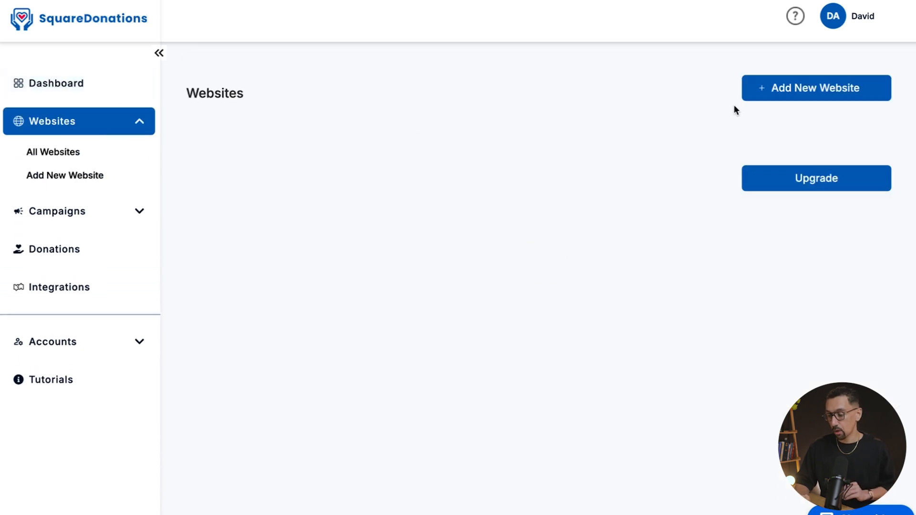
click(795, 89)
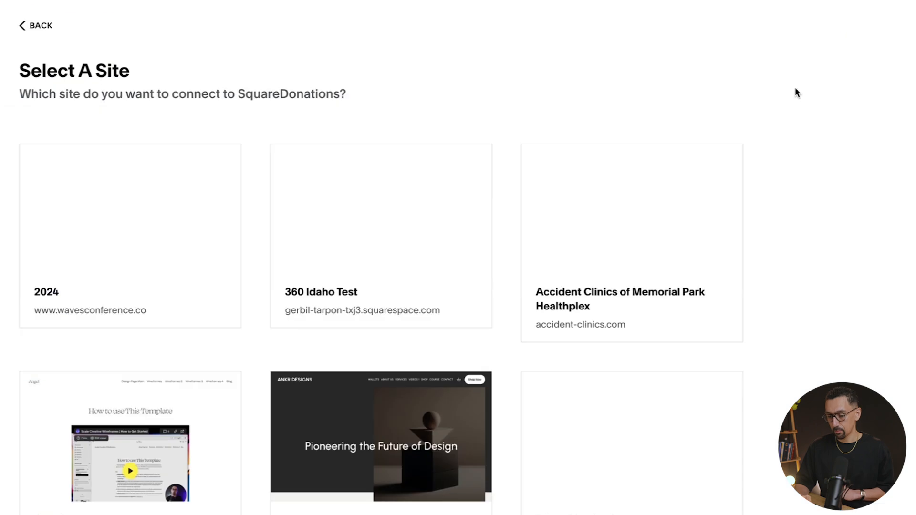
scroll(475, 306, down, 5)
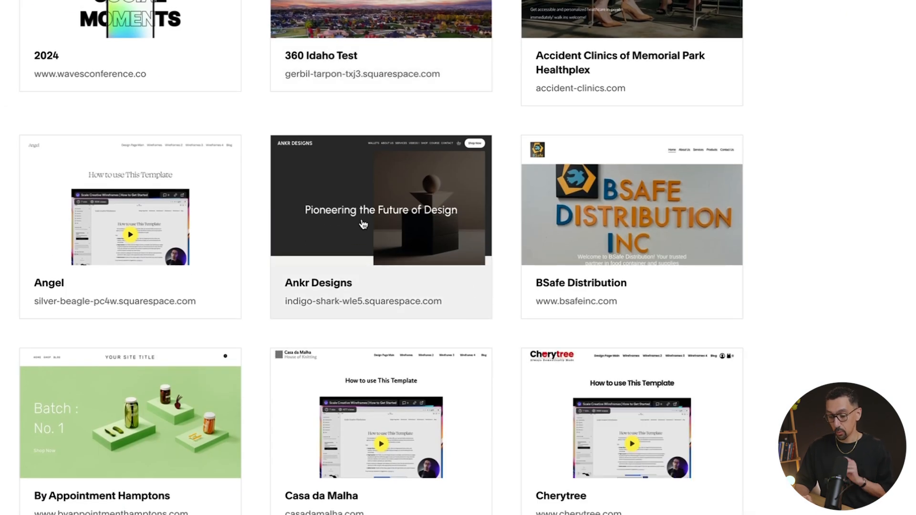
click(369, 223)
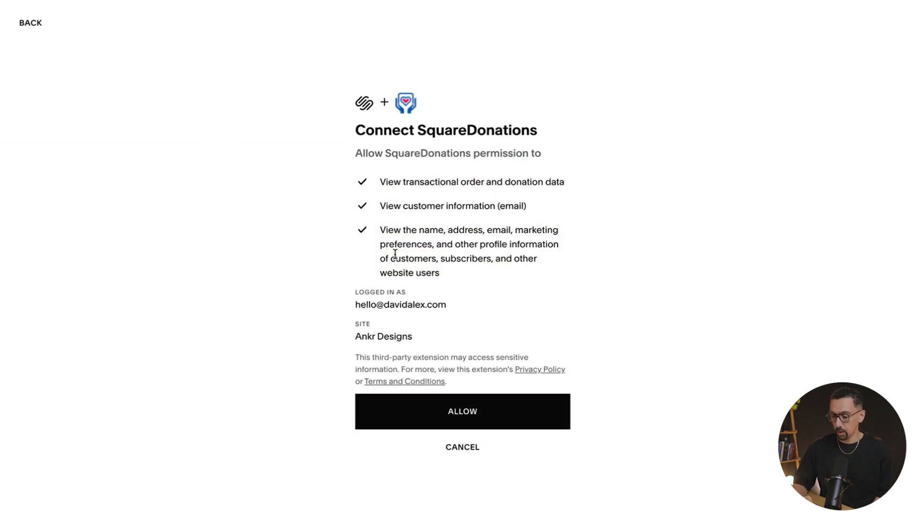
click(467, 412)
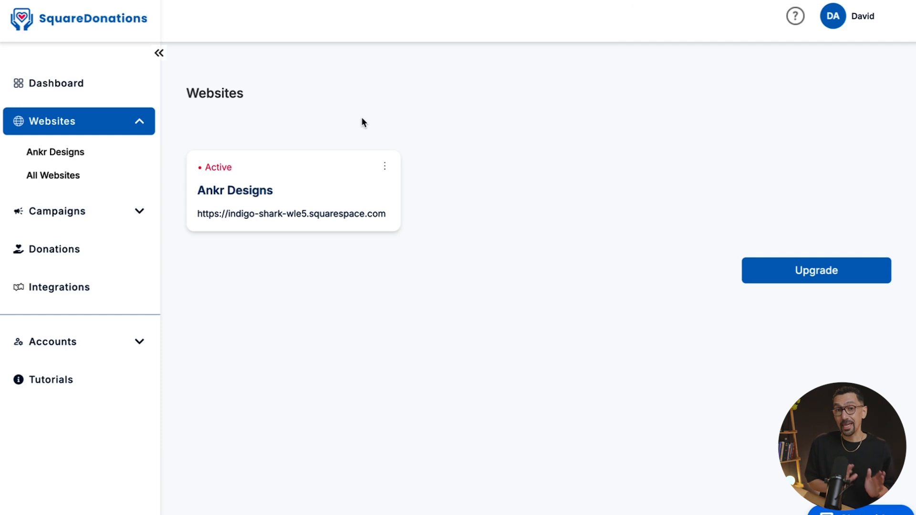
Connect the Stripe integration using the launchhappy.co account.
click(253, 192)
click(319, 215)
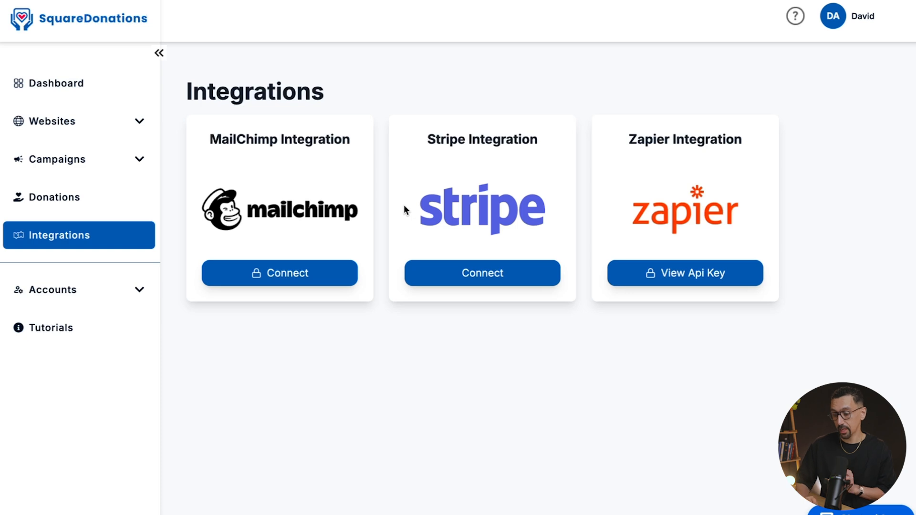
click(487, 278)
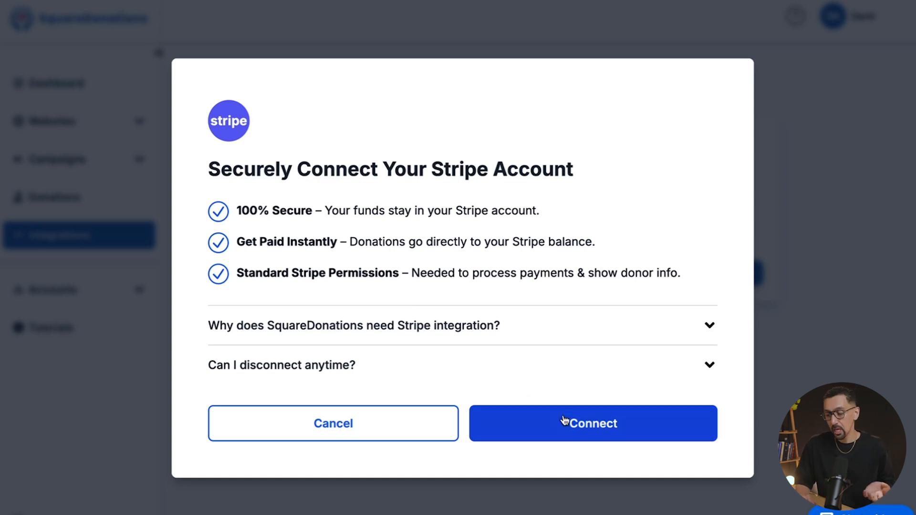
click(577, 425)
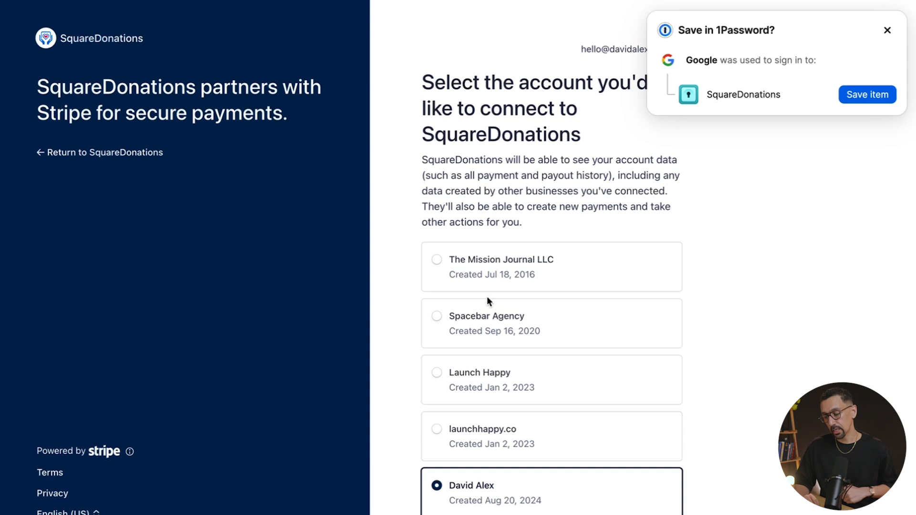
scroll(492, 391, down, 3)
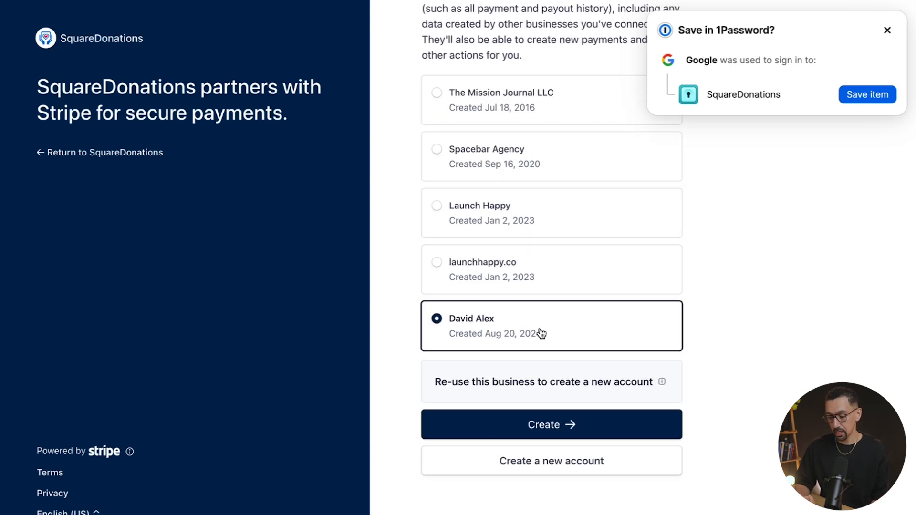
click(547, 280)
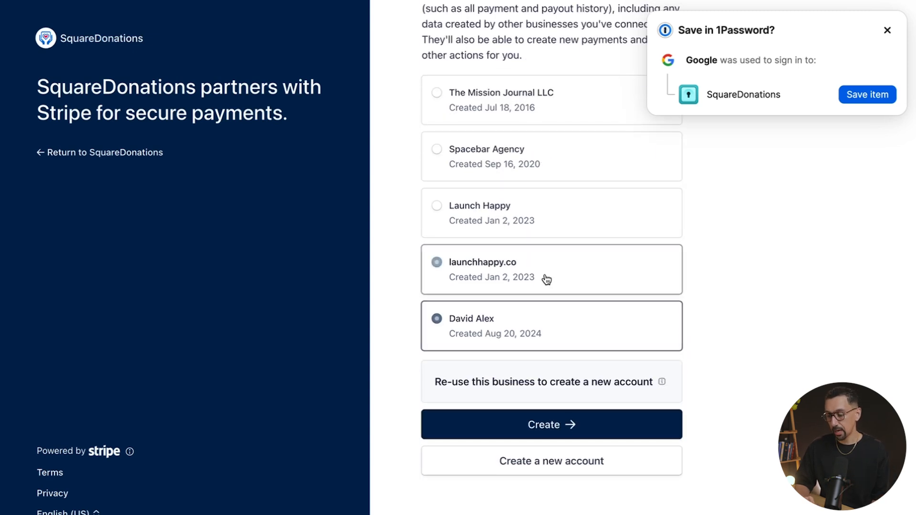
click(557, 427)
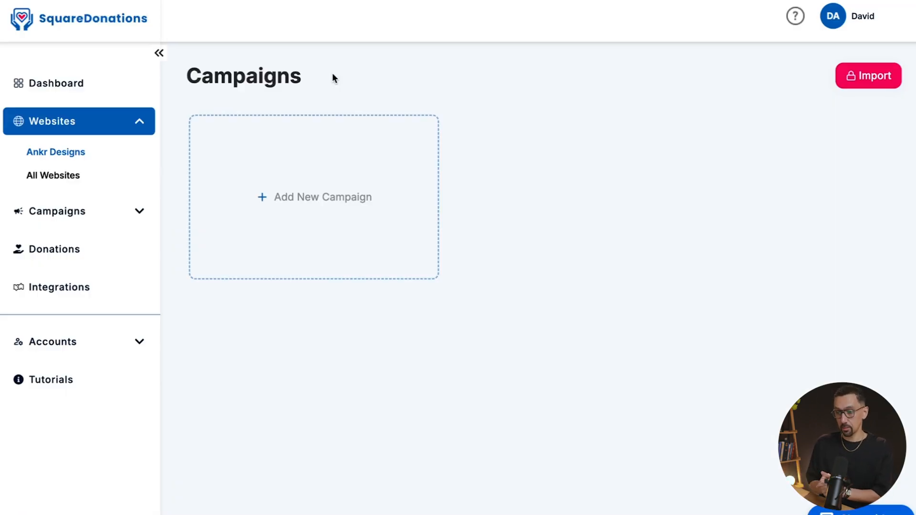
Start a new campaign for the connected website, named Raise Funds for Orphans, with a campaign goal of 150000.
click(348, 185)
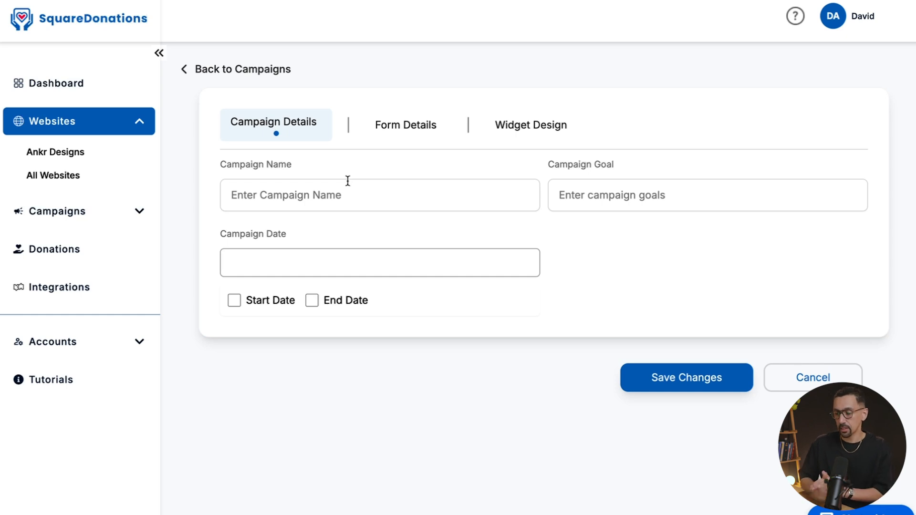
click(304, 197)
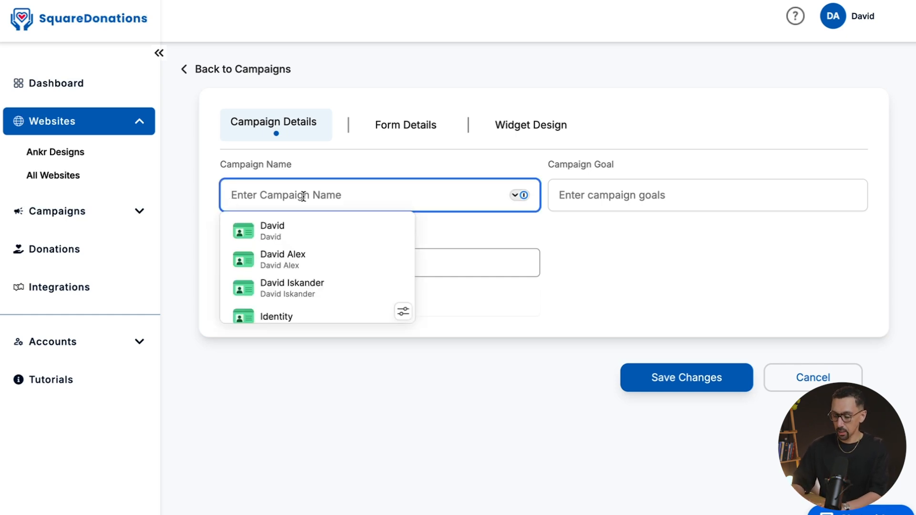
text(Raise Funds)
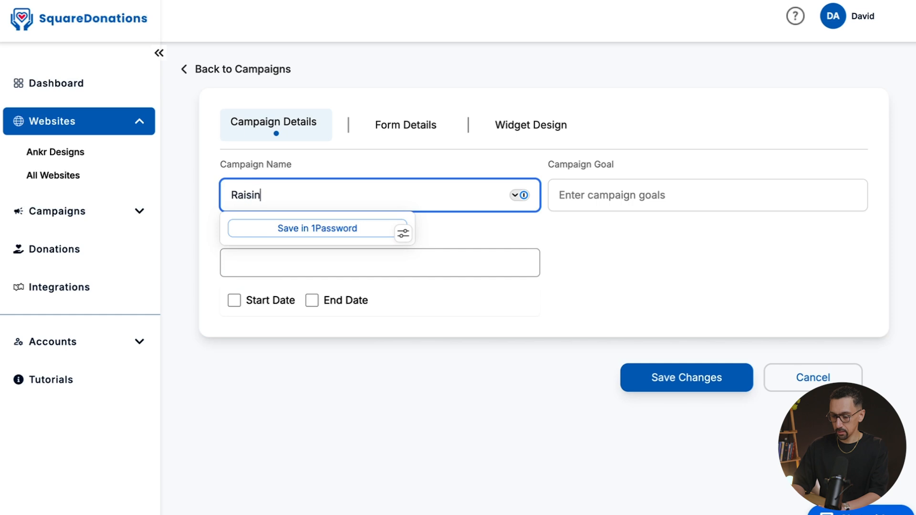
text( for Orphans)
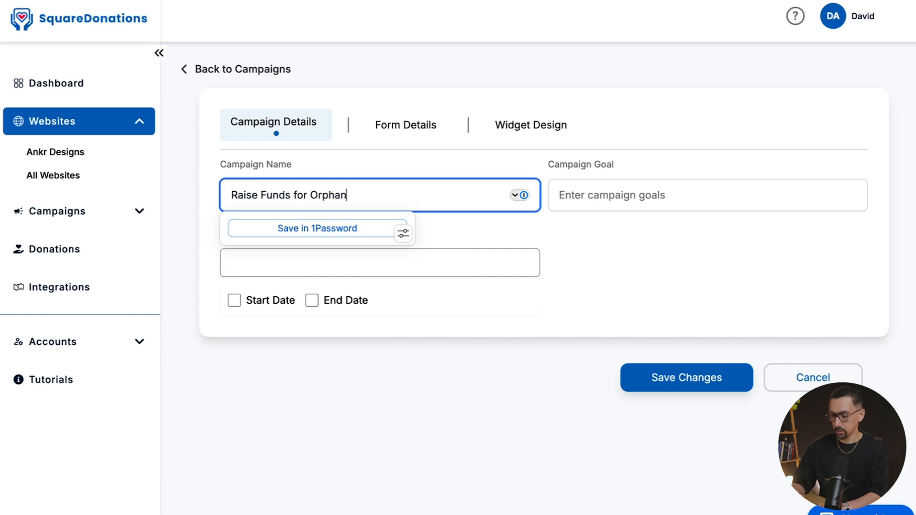
click(598, 195)
text(150)
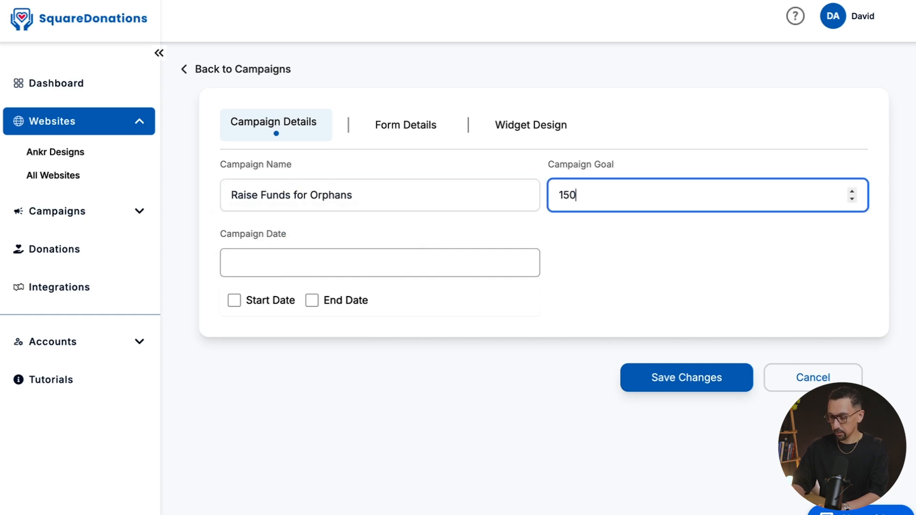
text(000)
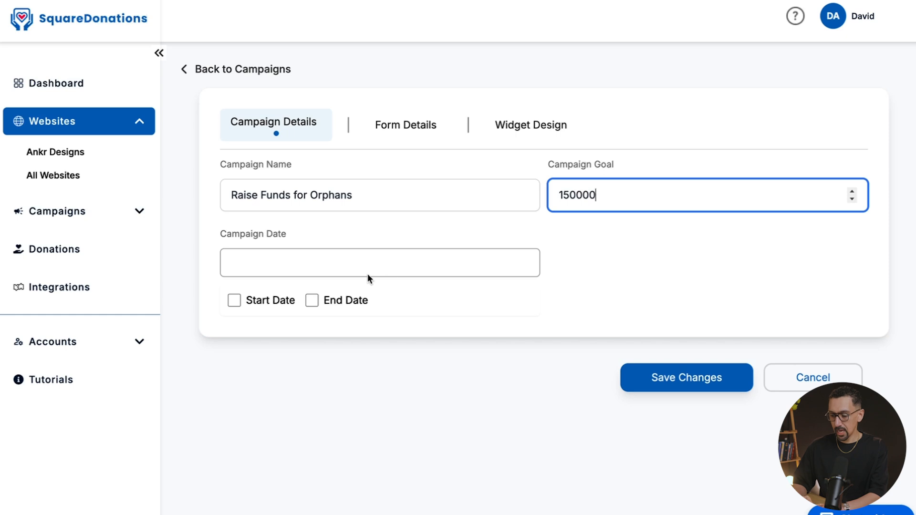
click(268, 260)
click(233, 302)
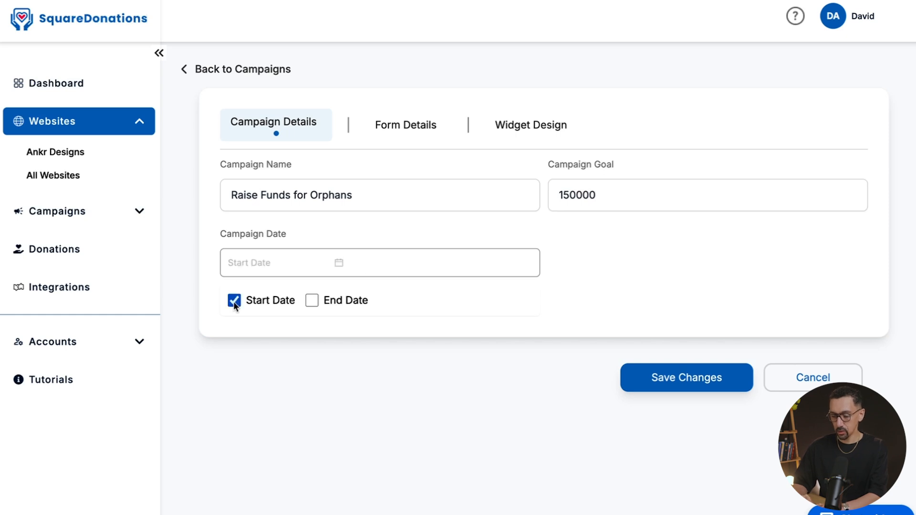
click(313, 300)
click(312, 300)
click(235, 300)
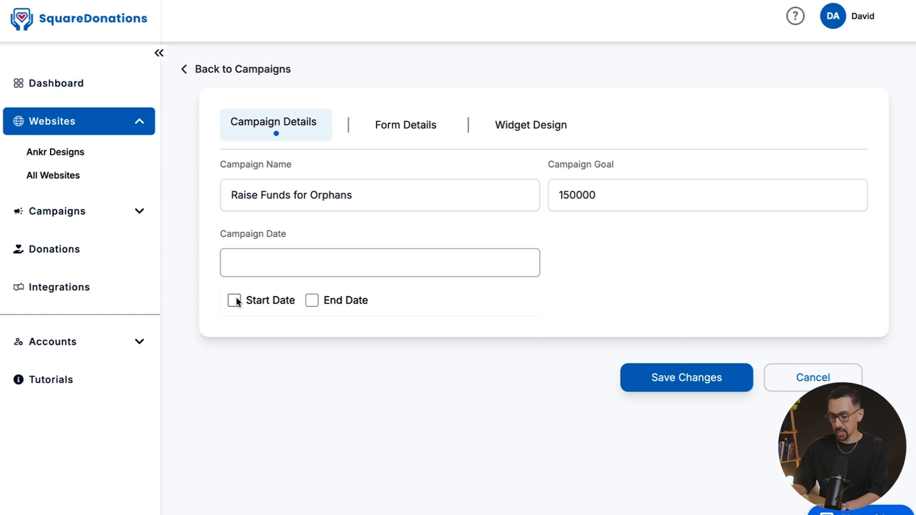
Give the campaign only an end date of May 30, 2025, and save the campaign.
click(313, 300)
click(248, 263)
click(381, 288)
click(382, 288)
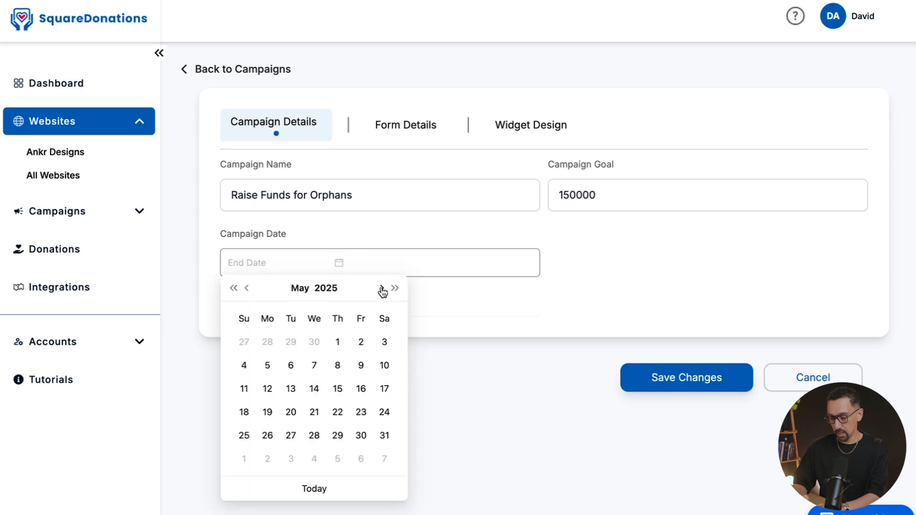
click(360, 436)
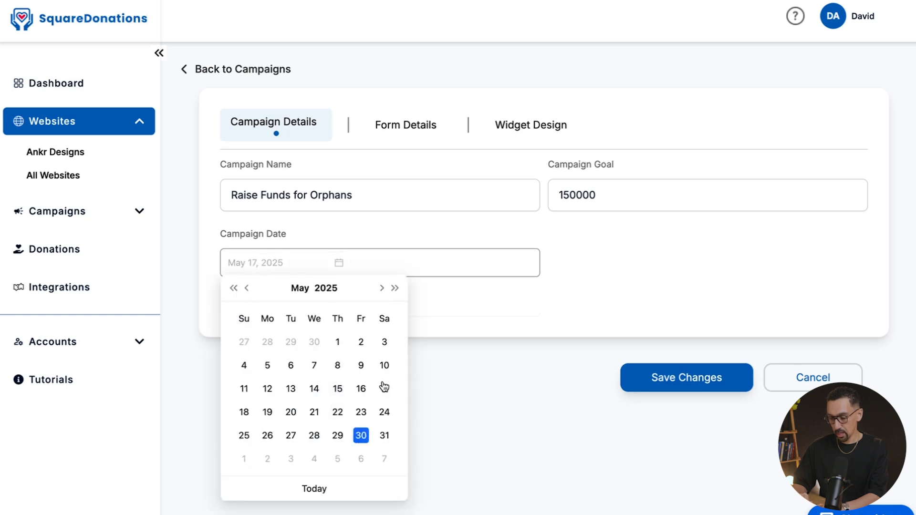
click(488, 307)
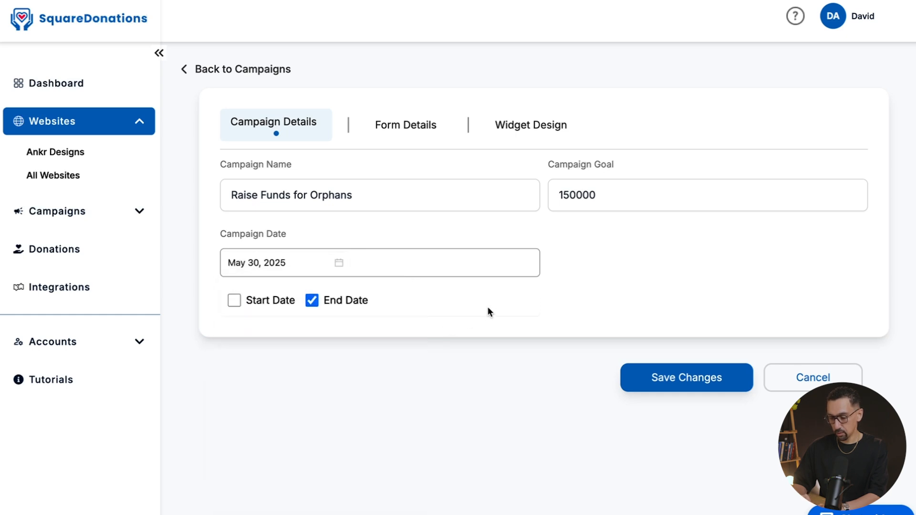
click(686, 382)
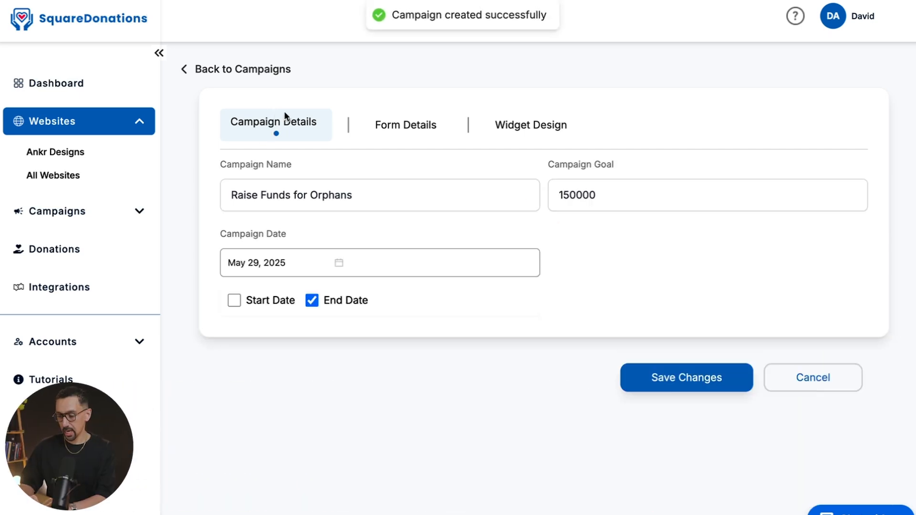
Turn on recurring donations in the campaign's form details general settings.
click(404, 133)
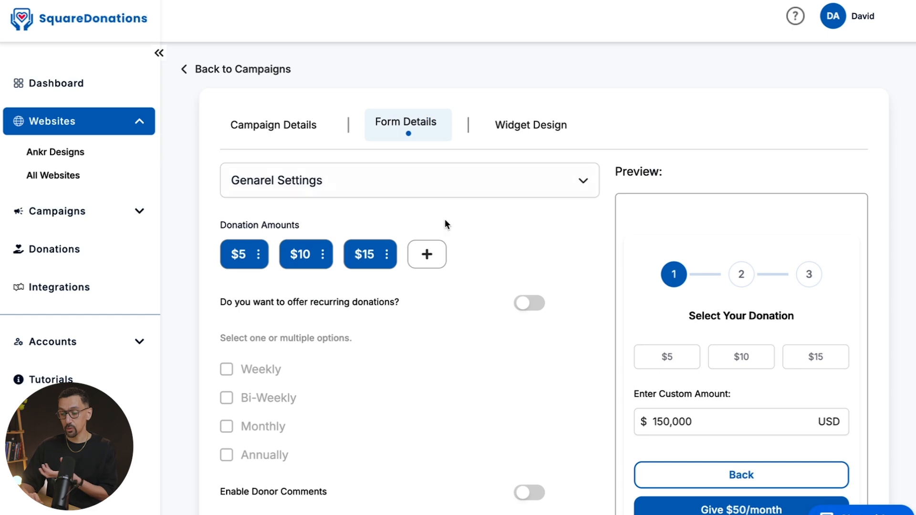
scroll(444, 221, down, 3)
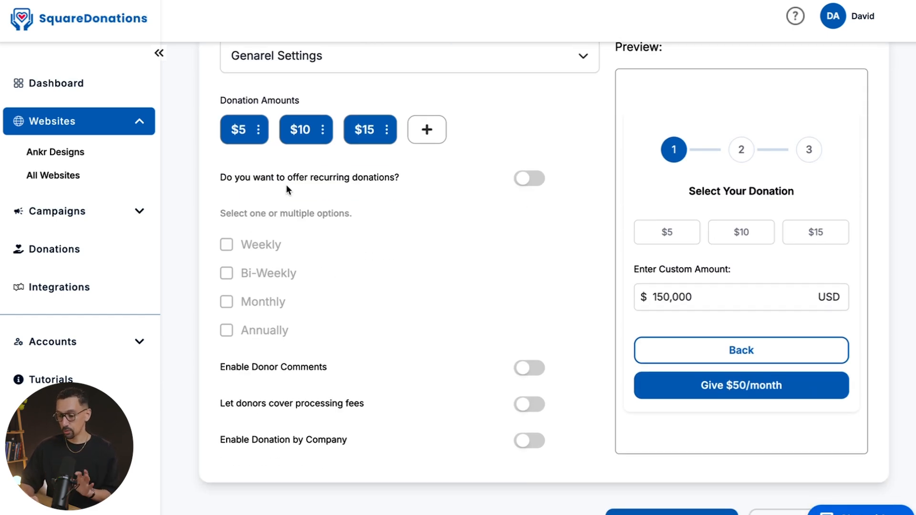
click(527, 180)
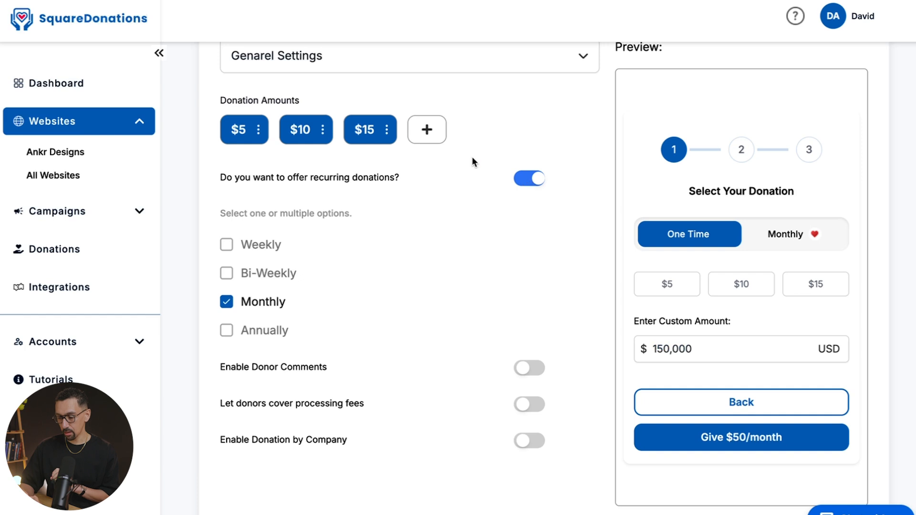
Add a $50 preset to the form's donation amounts.
click(256, 137)
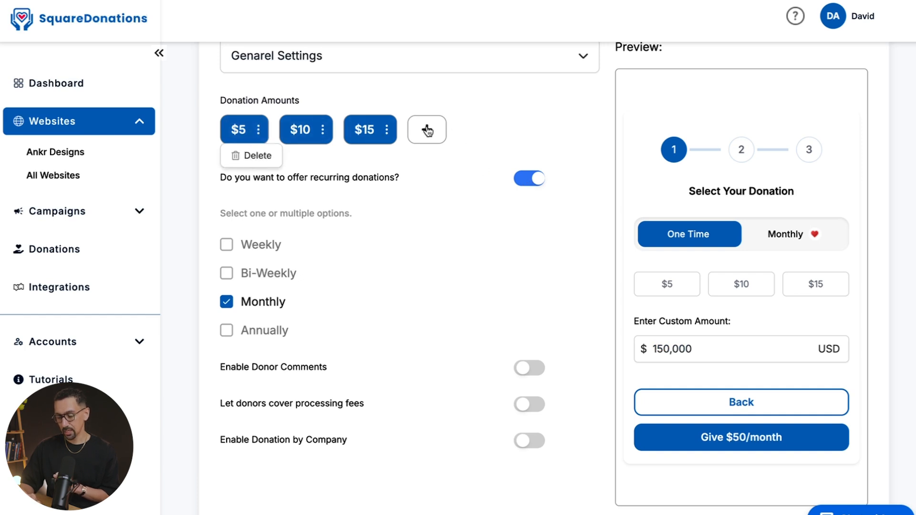
click(428, 130)
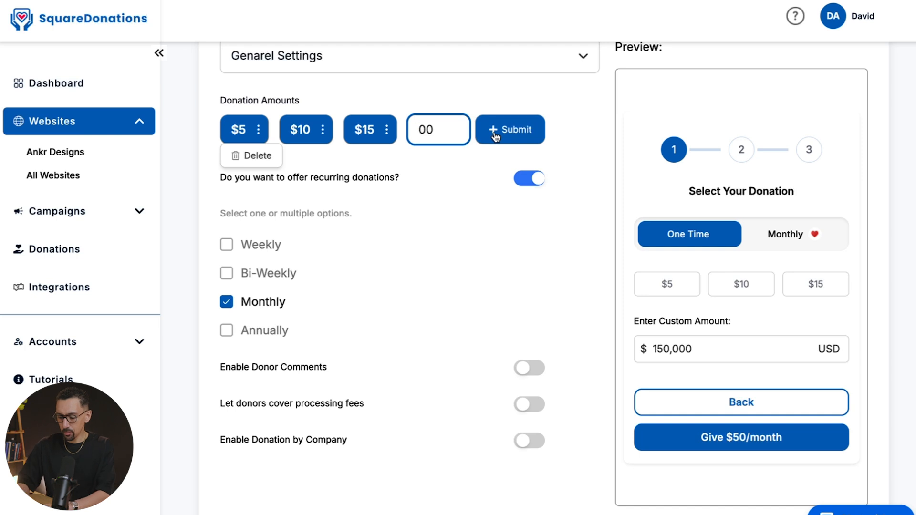
text(50)
click(508, 110)
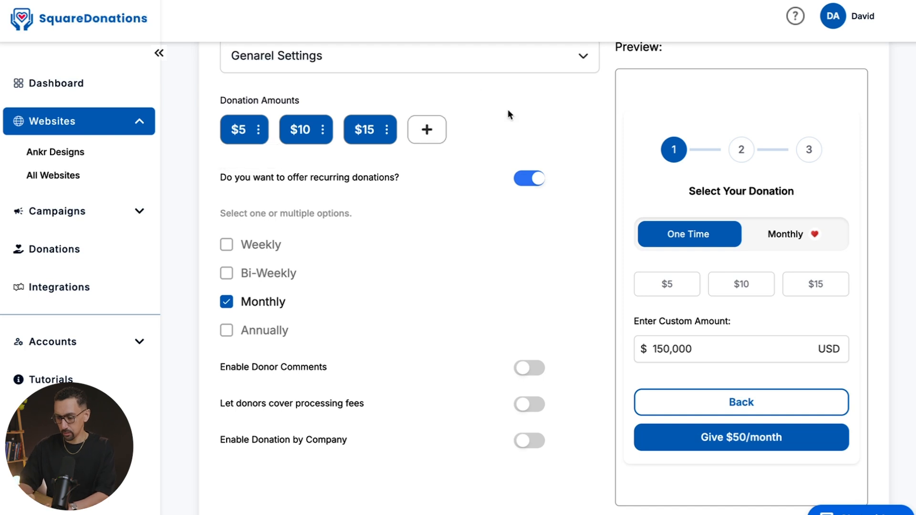
click(427, 129)
click(491, 137)
click(497, 136)
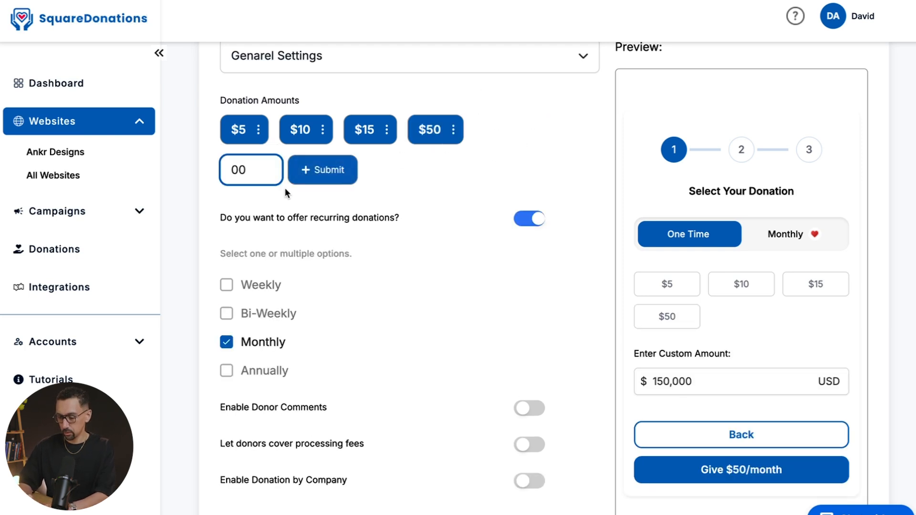
Add $100 and $250 presets to the form's donation amounts.
text(100)
click(322, 170)
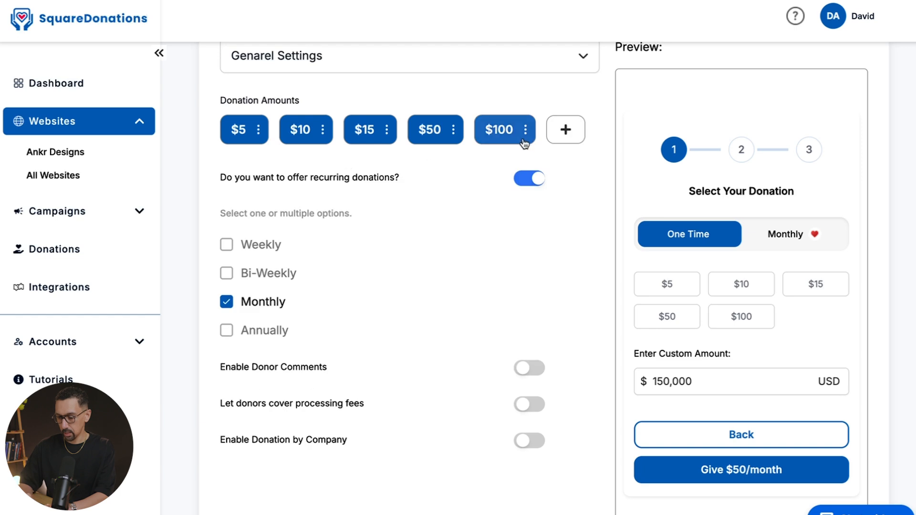
click(577, 132)
text(250)
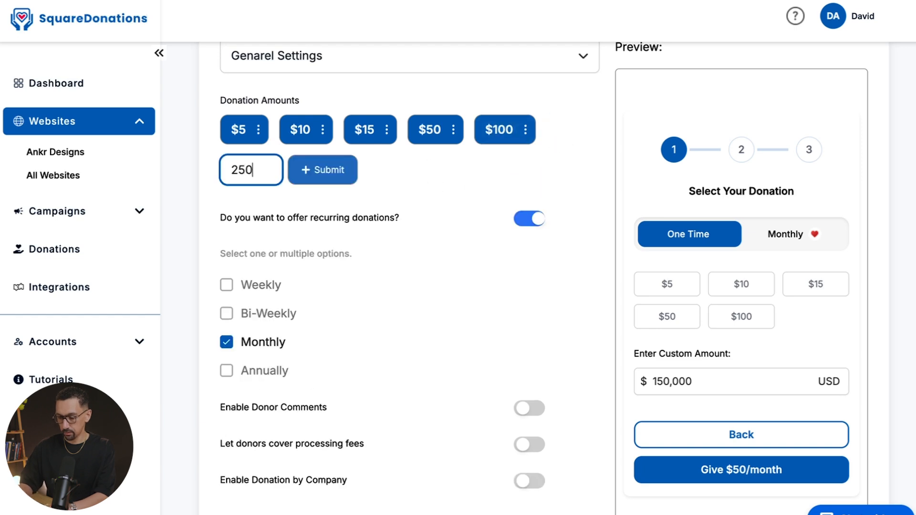
click(319, 171)
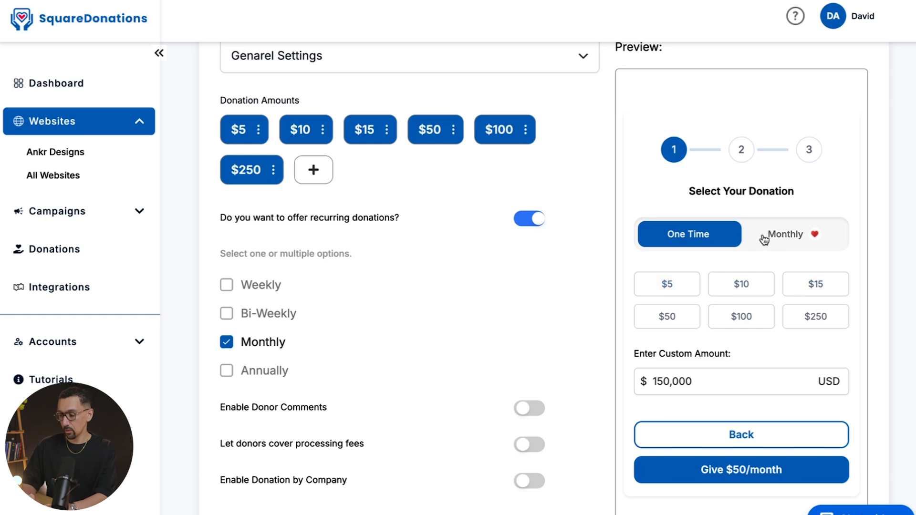
Compare the one-time and monthly donation options in the form preview, ending on the monthly view.
click(783, 235)
click(692, 237)
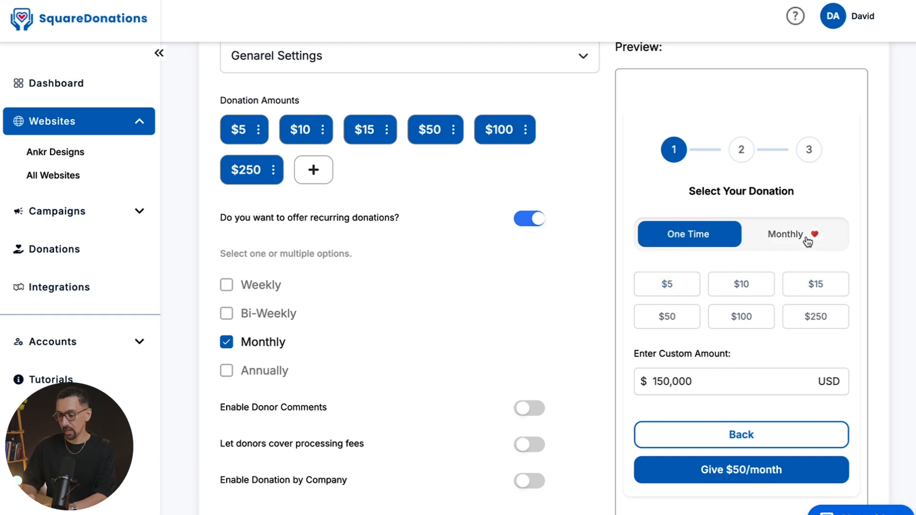
click(754, 237)
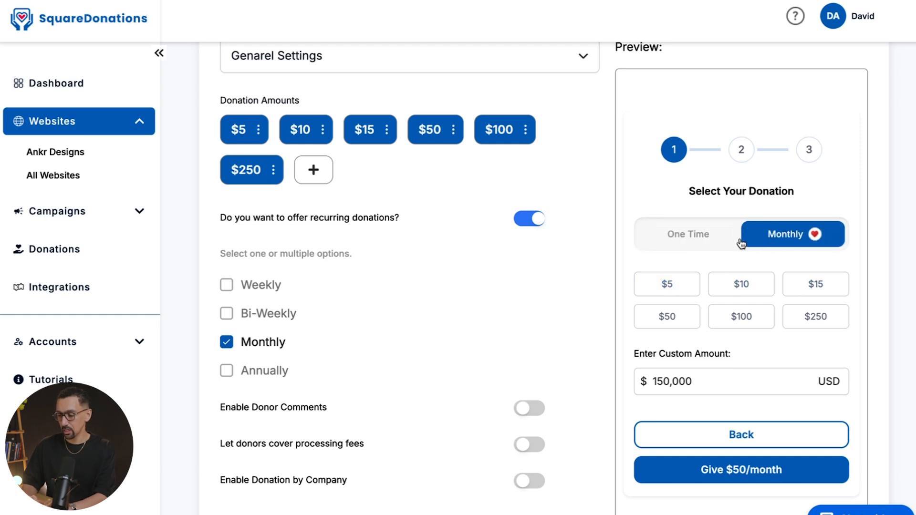
Offer weekly recurring donations alongside monthly, and check the frequency choices in the form preview.
click(686, 238)
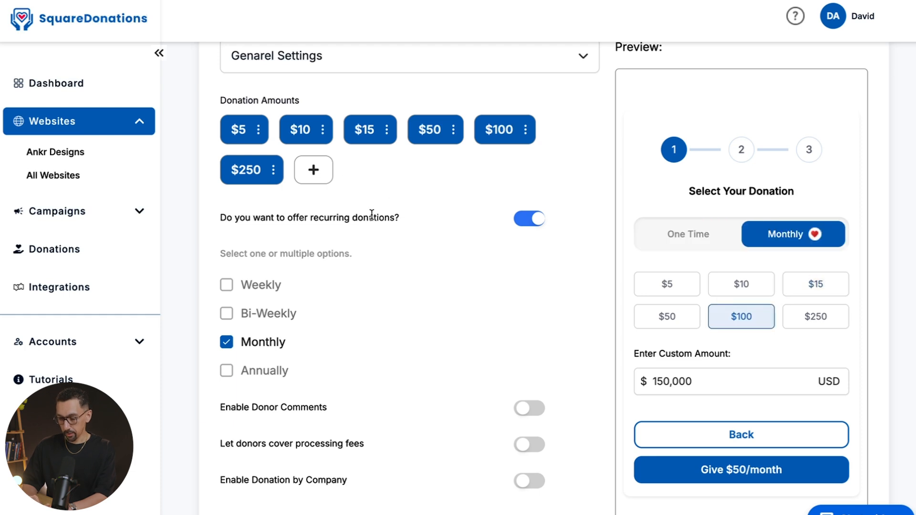
scroll(372, 214, down, 3)
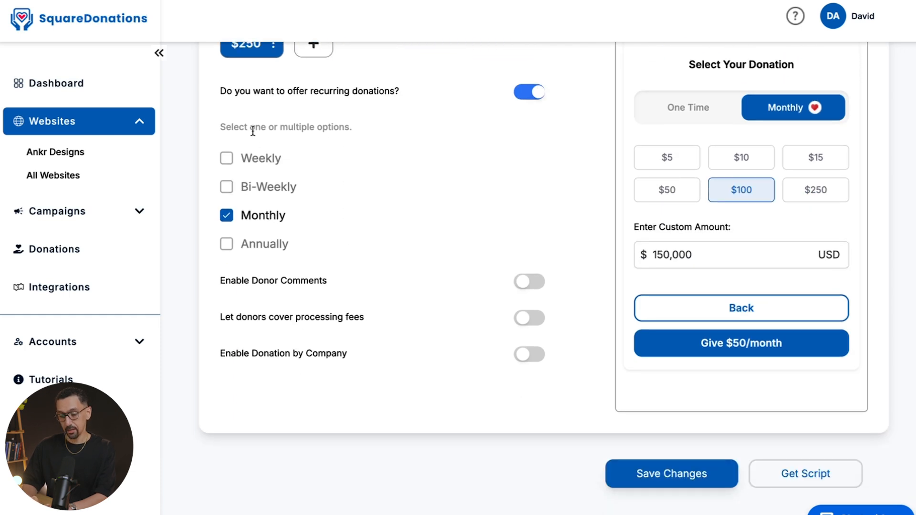
click(263, 187)
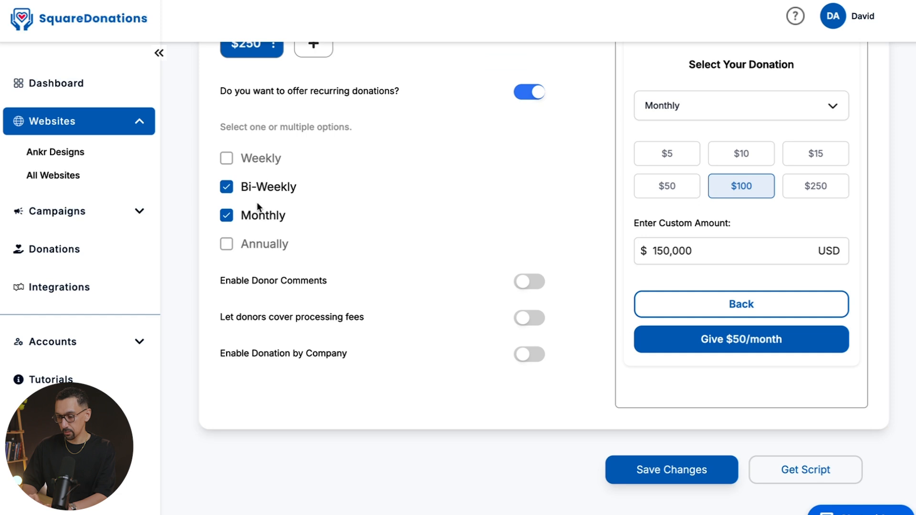
click(258, 187)
scroll(343, 199, up, 1)
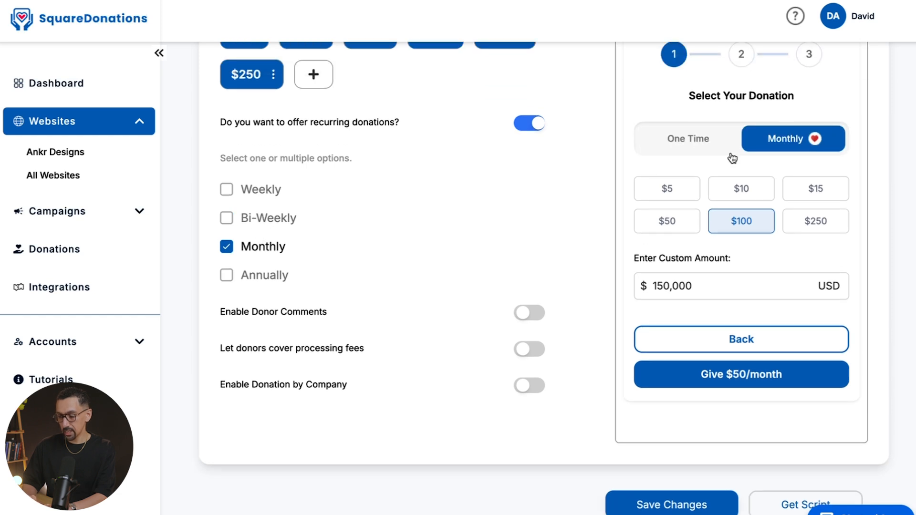
click(261, 197)
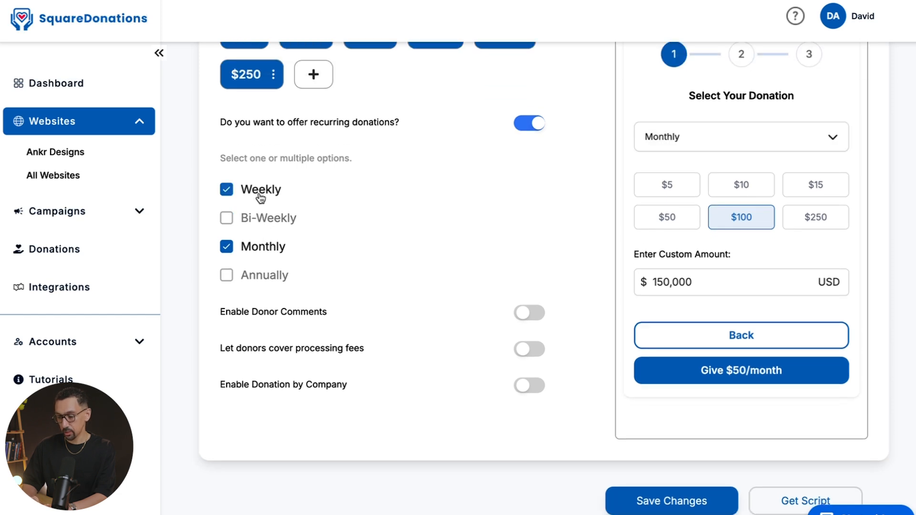
click(697, 139)
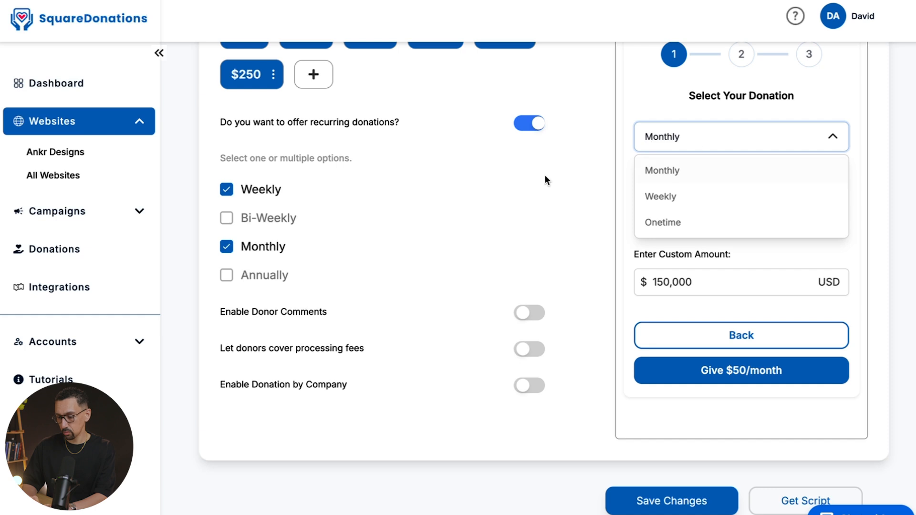
click(266, 191)
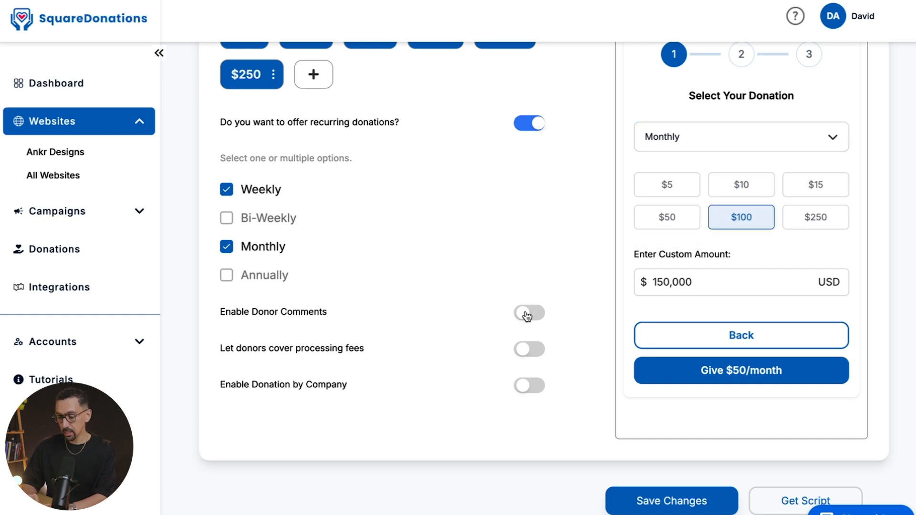
Let donors cover processing fees and enable donations by company in the form's general settings.
click(533, 352)
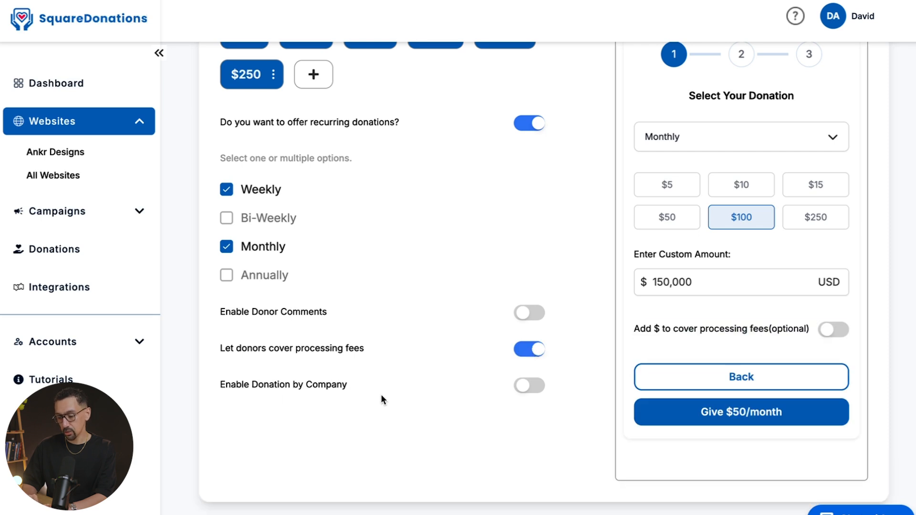
click(538, 389)
scroll(508, 329, up, 3)
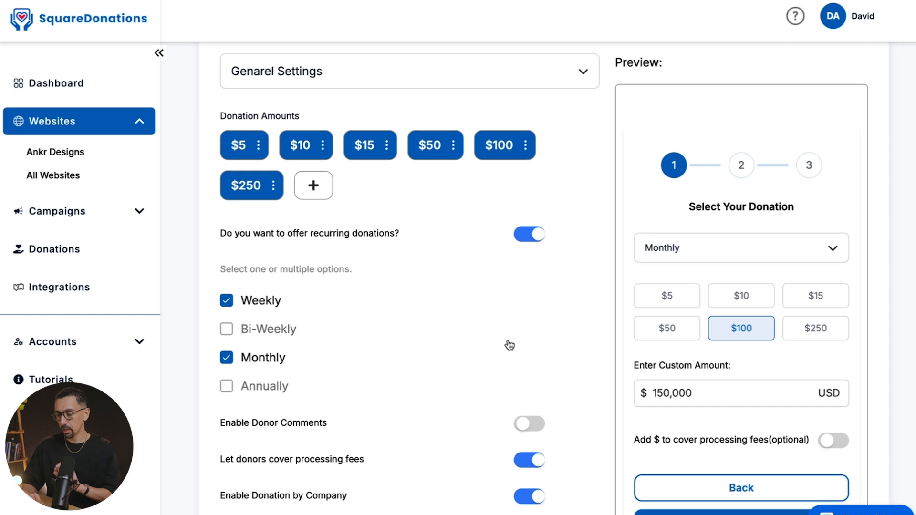
scroll(510, 346, up, 1)
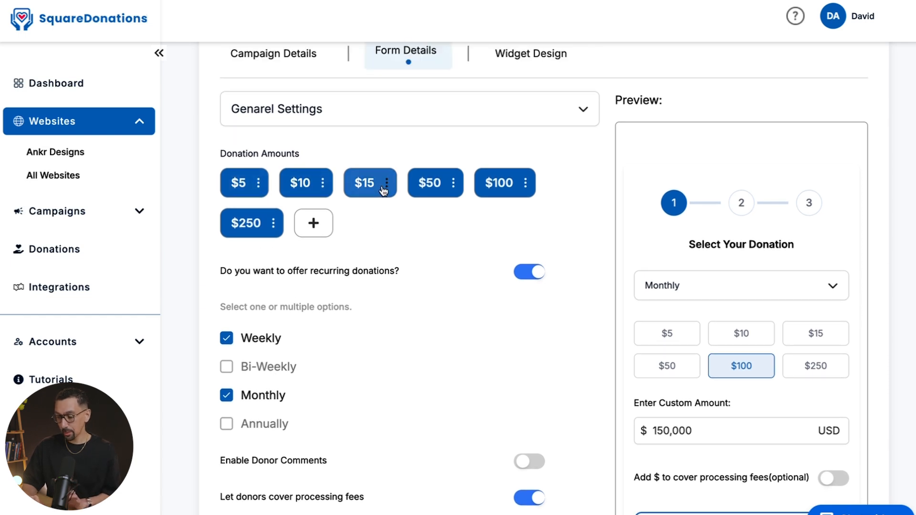
scroll(487, 215, up, 1)
scroll(487, 215, down, 1)
scroll(487, 217, down, 1)
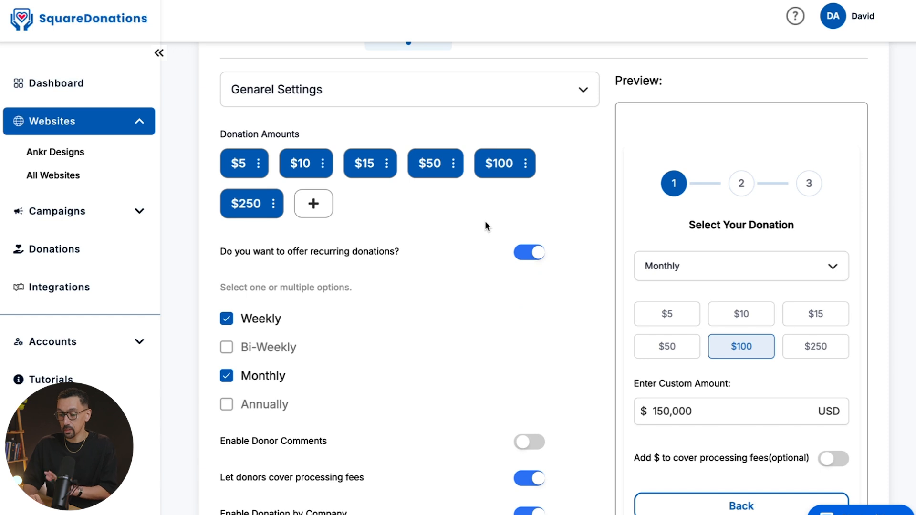
Save the donation form changes and copy the widget's embed script for the website.
scroll(486, 223, down, 5)
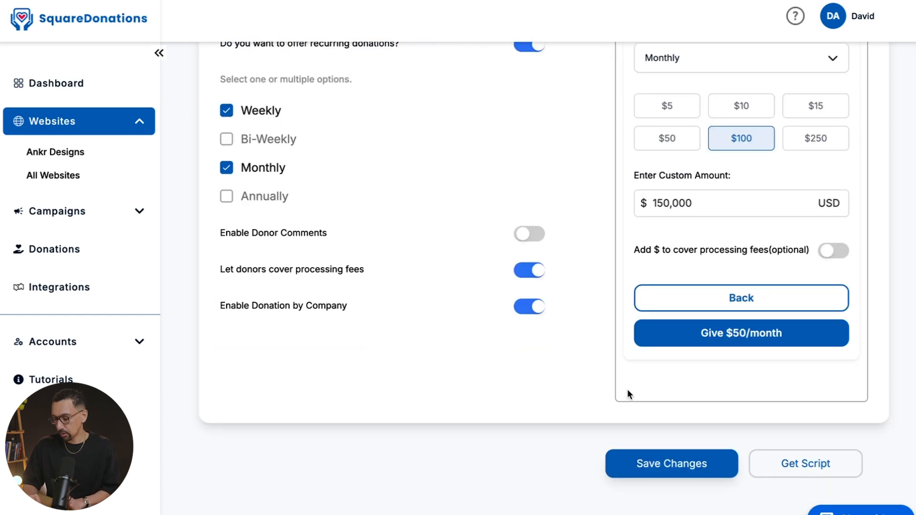
click(667, 460)
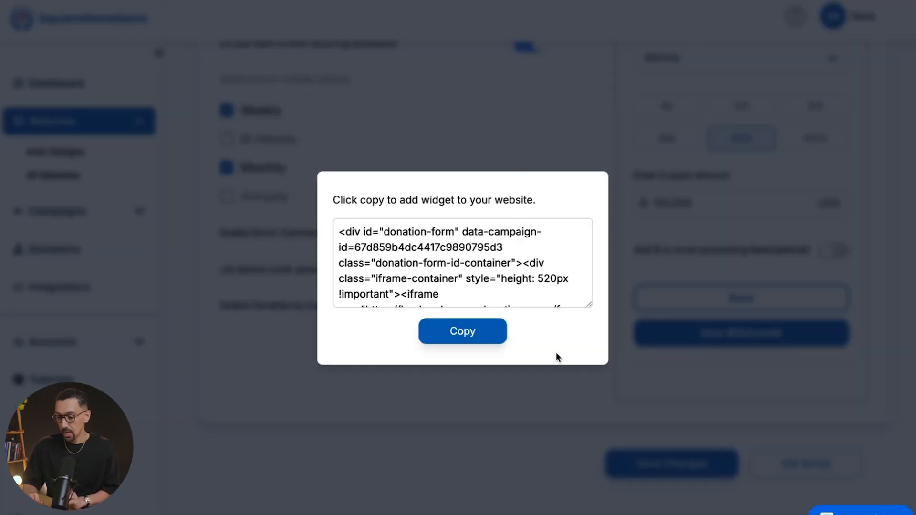
click(466, 337)
click(500, 136)
scroll(529, 149, up, 5)
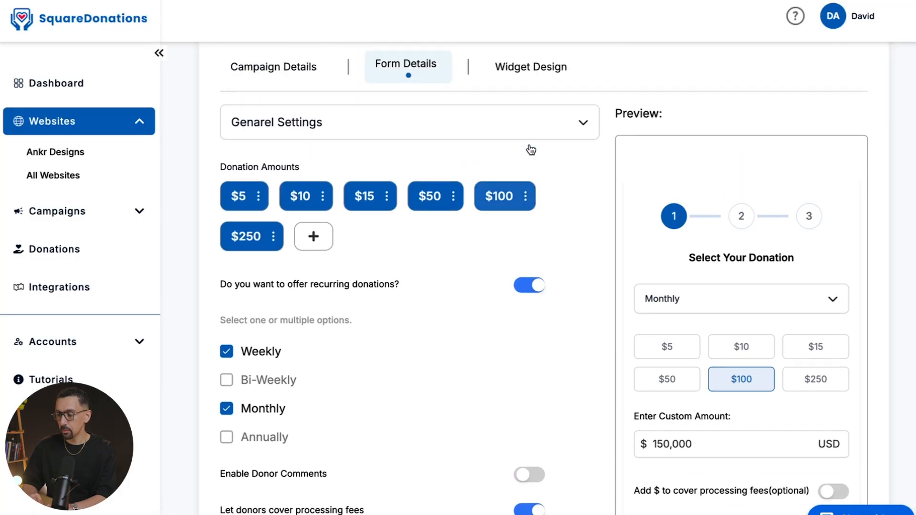
scroll(531, 150, up, 2)
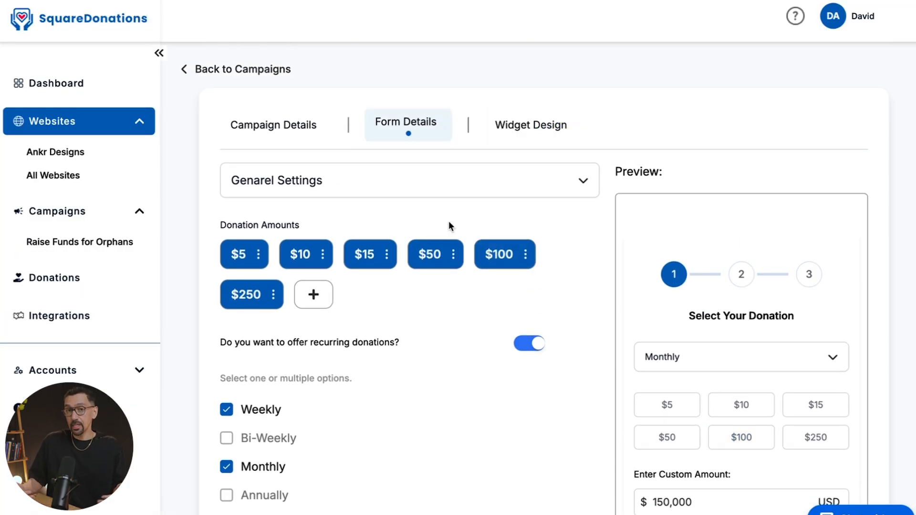
In the form's Styles settings, set the button background color to #024774 from the clipboard history.
scroll(447, 201, down, 2)
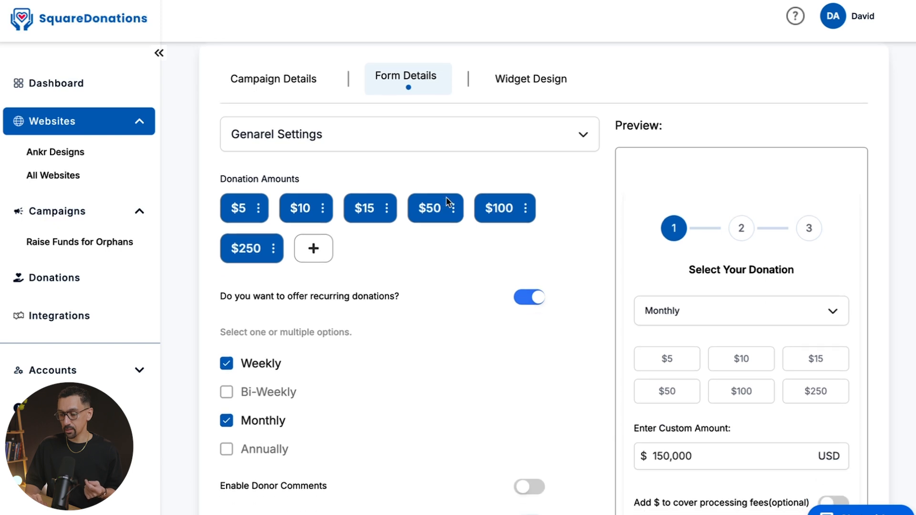
click(349, 139)
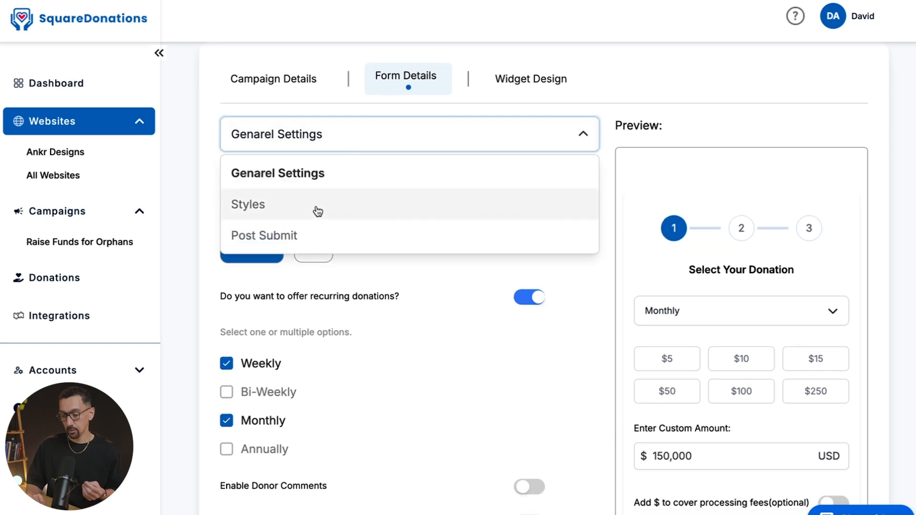
click(294, 203)
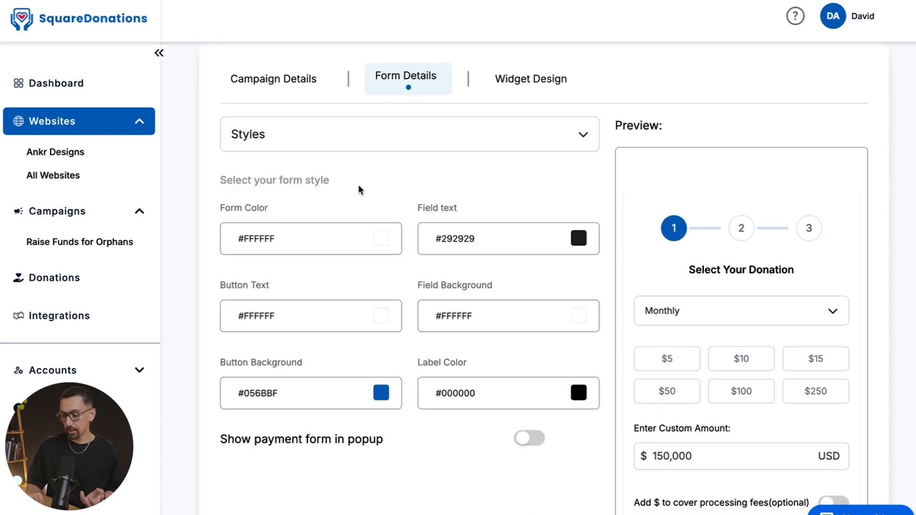
scroll(359, 185, down, 1)
click(381, 353)
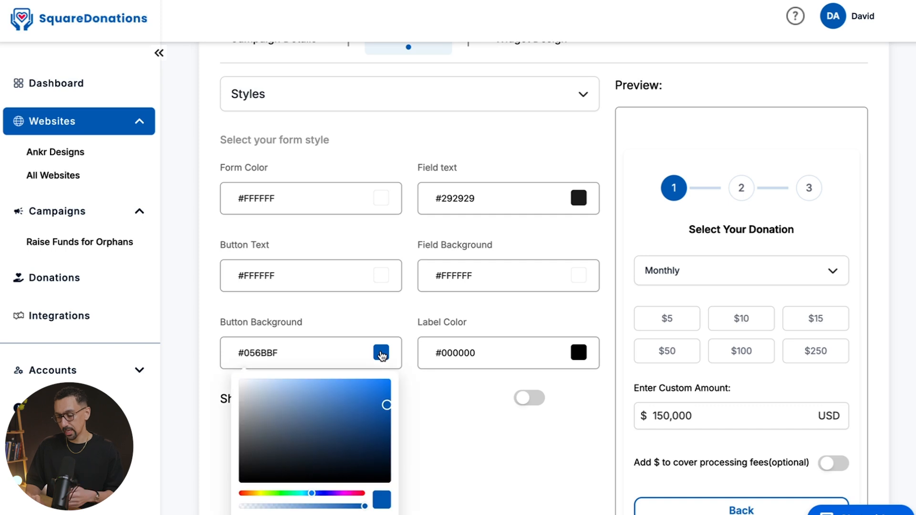
key(super+shift+v)
text(#)
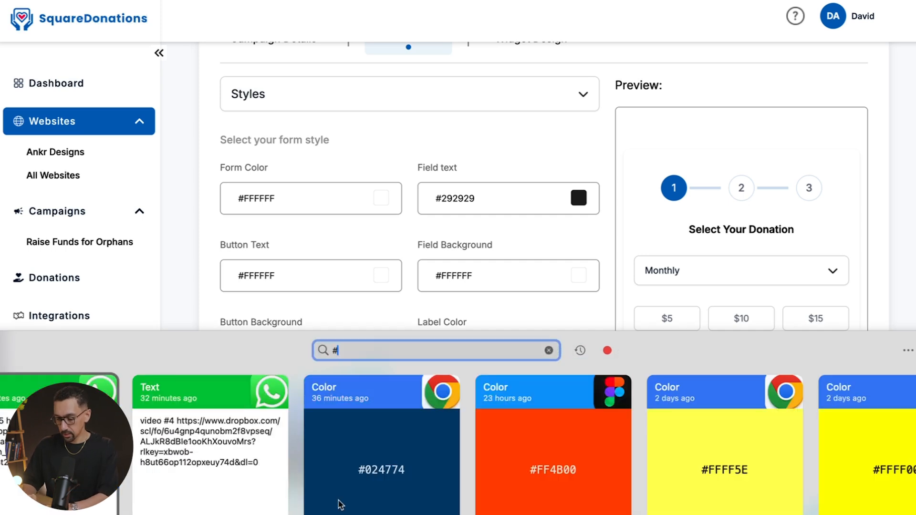
double_click(407, 446)
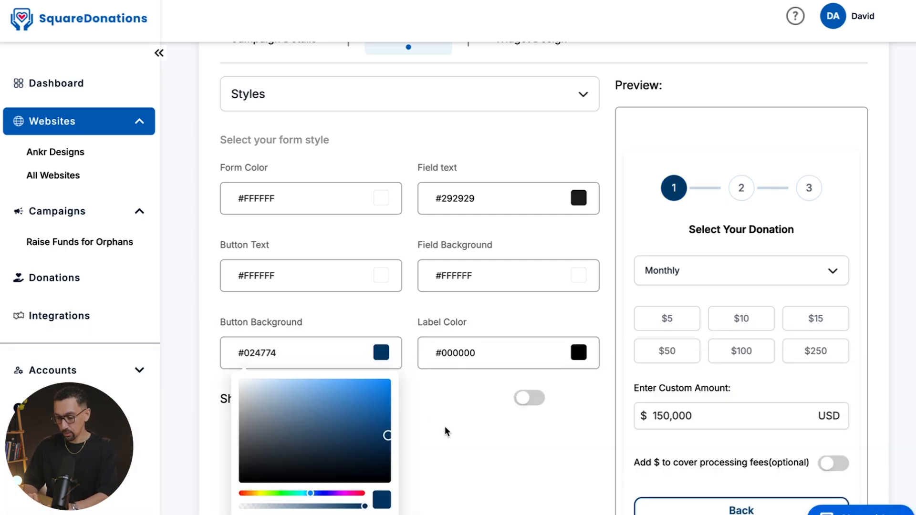
Change the form's button background to a lighter blue, #118CDE.
click(340, 425)
click(377, 392)
click(441, 419)
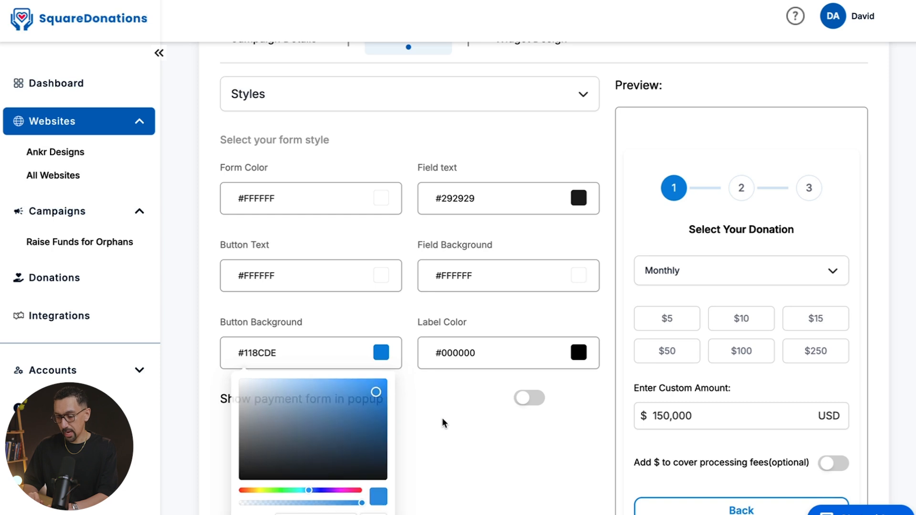
Review the form's Post Submit settings, looking at the thank you message and redirect URL fields.
scroll(382, 268, up, 1)
click(352, 135)
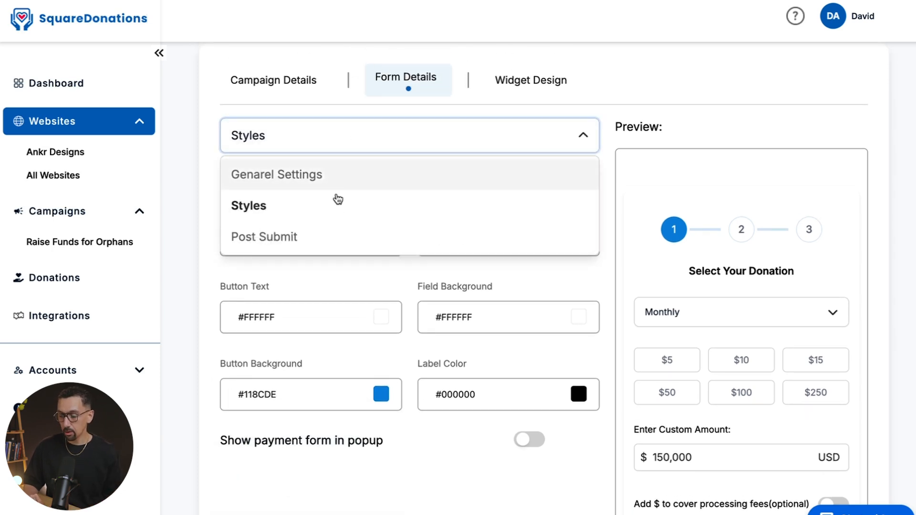
click(337, 235)
click(301, 245)
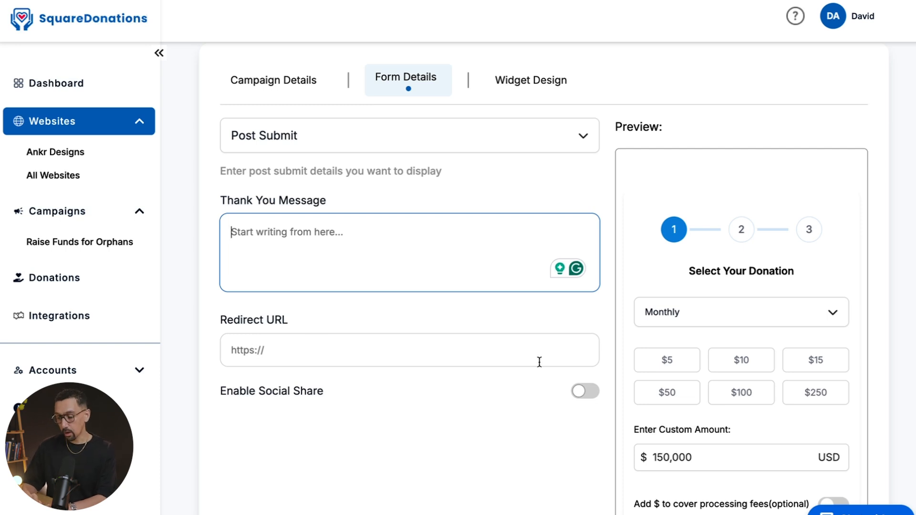
scroll(525, 334, down, 2)
click(334, 277)
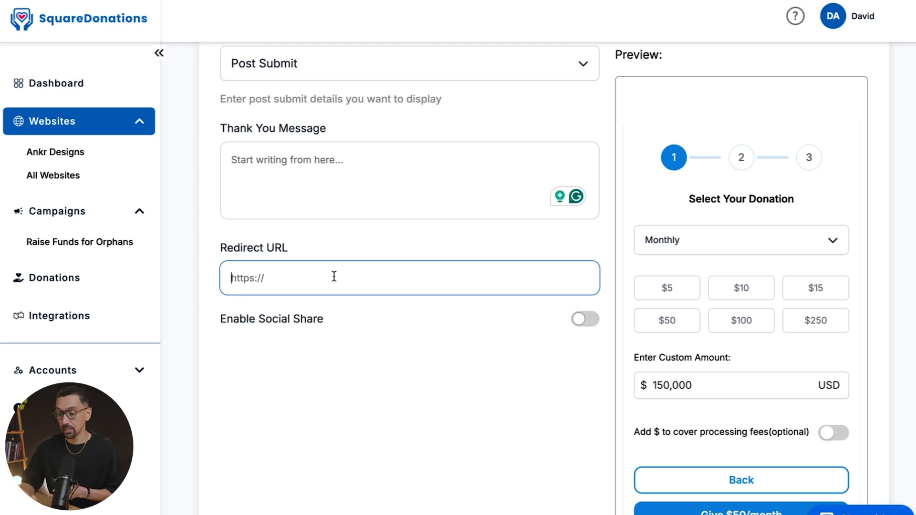
Compare the Circular Indicator and Graphical Display templates in the campaign's widget design, ending on Linear Bar.
scroll(335, 277, up, 3)
click(537, 122)
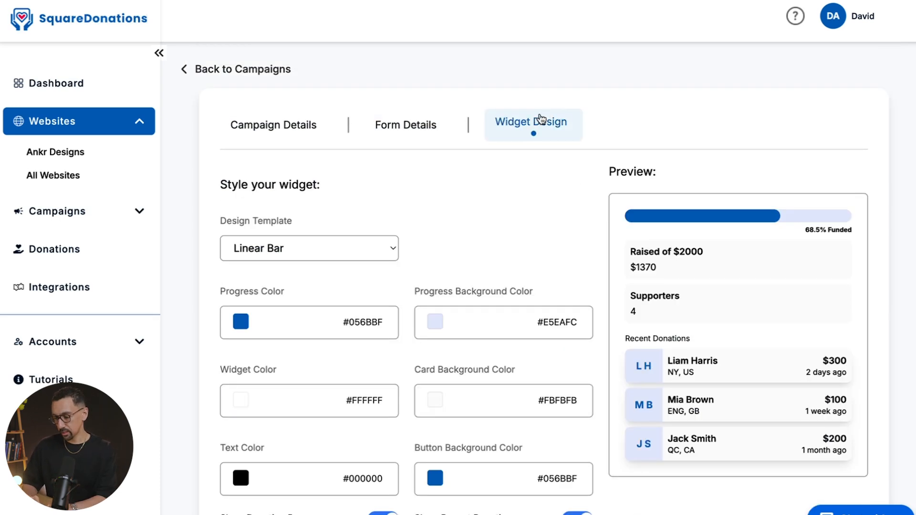
scroll(555, 164, down, 2)
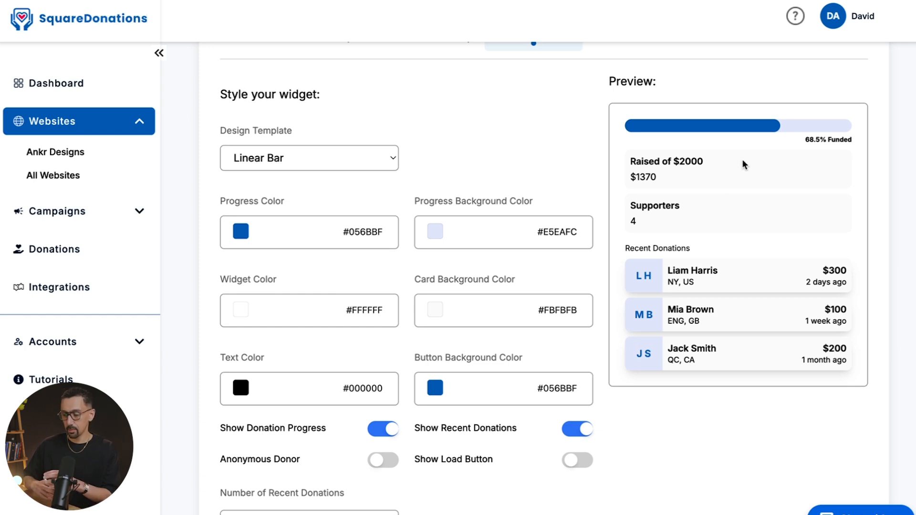
click(319, 158)
click(312, 175)
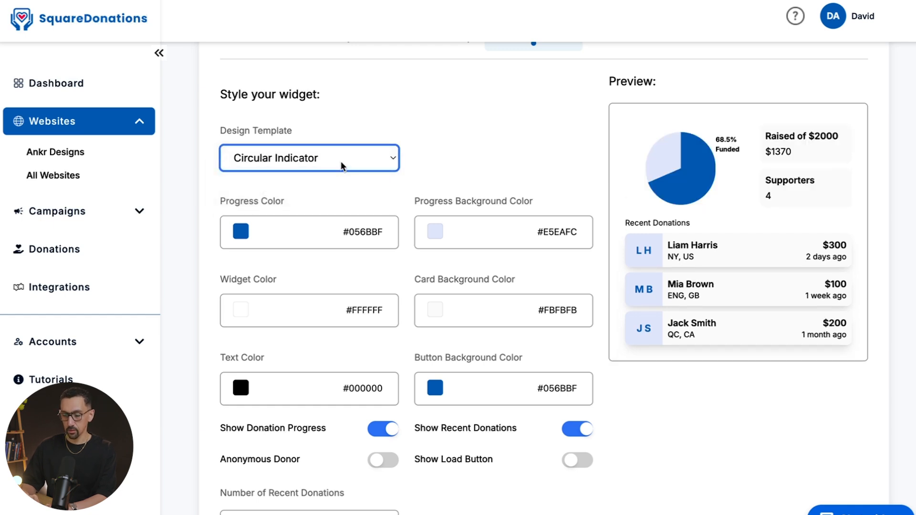
click(351, 160)
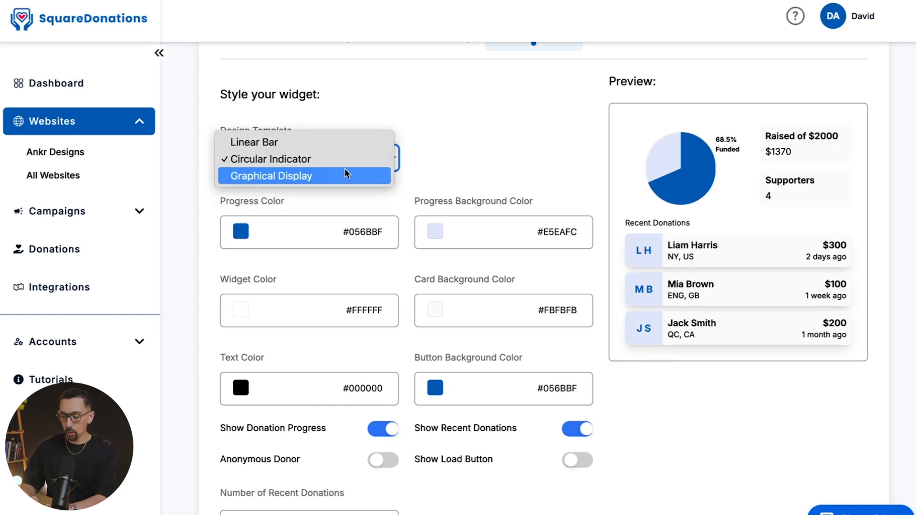
click(344, 174)
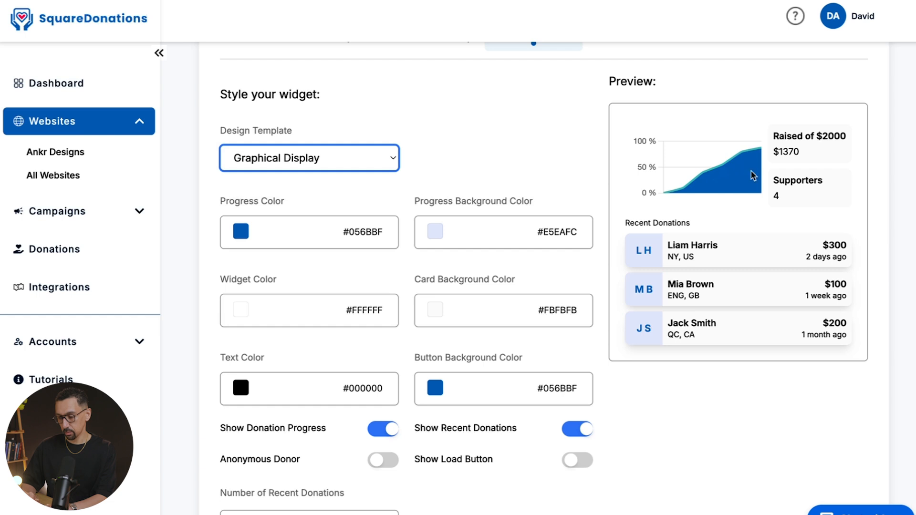
click(381, 162)
click(291, 125)
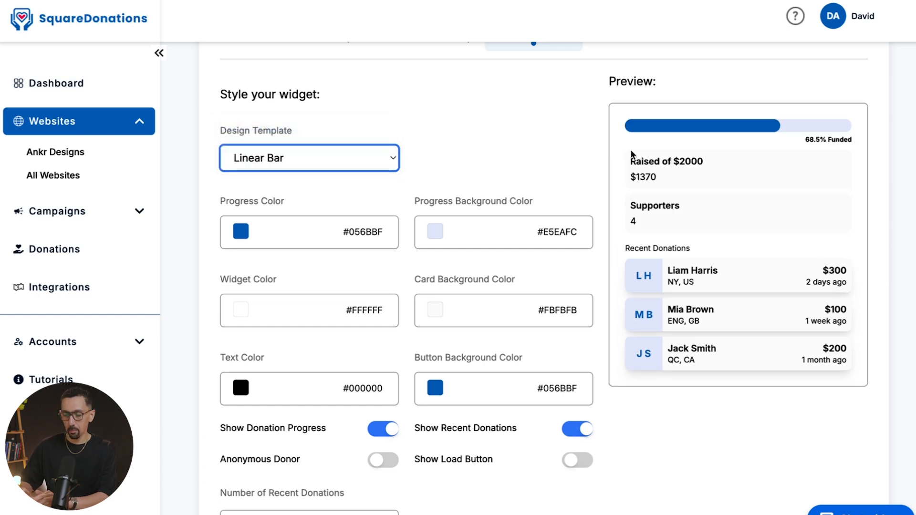
Show donors as anonymous in the widget and turn off its recent donations list.
scroll(657, 160, down, 1)
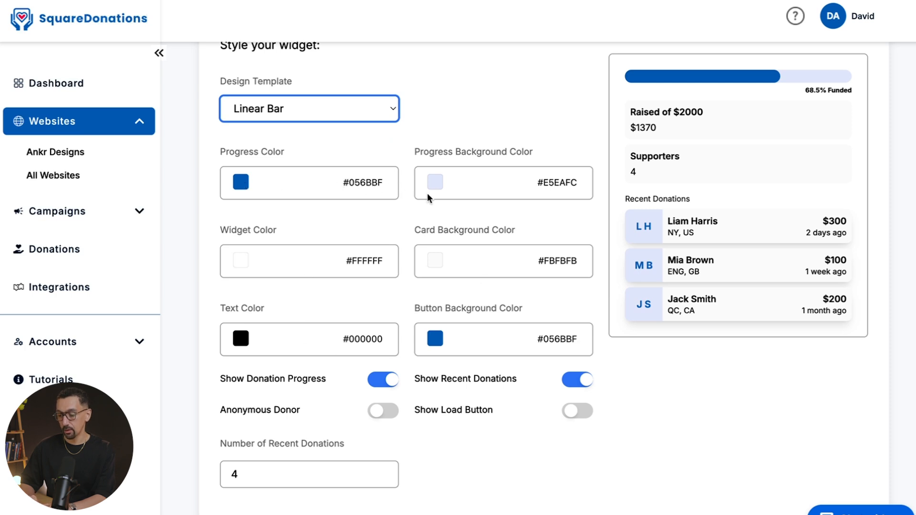
scroll(384, 221, down, 2)
click(381, 314)
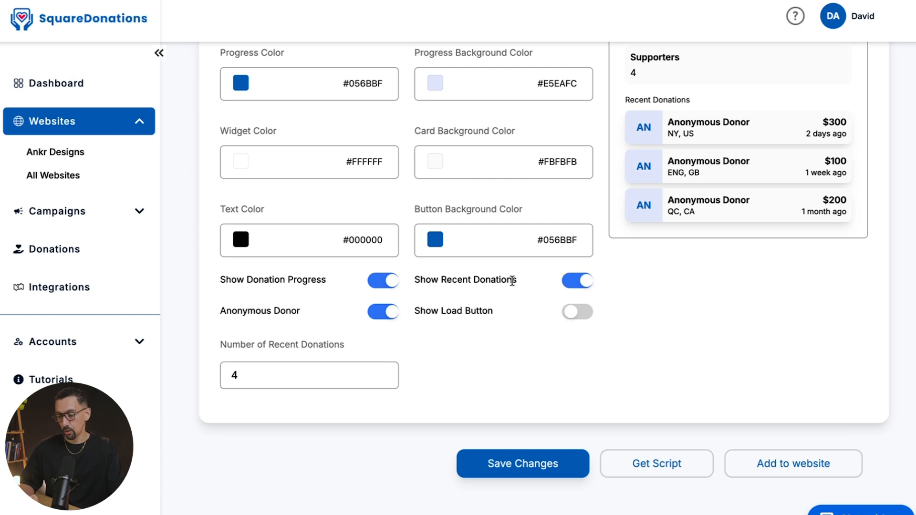
click(587, 283)
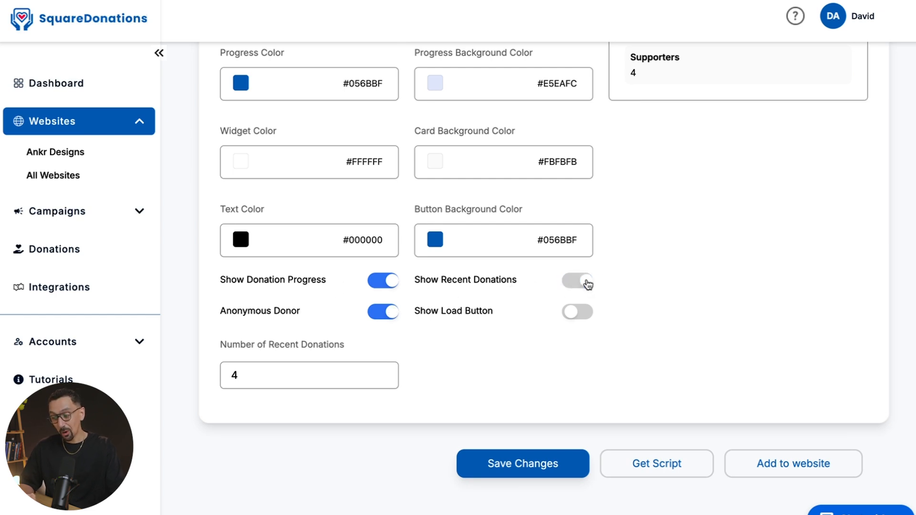
scroll(648, 237, up, 3)
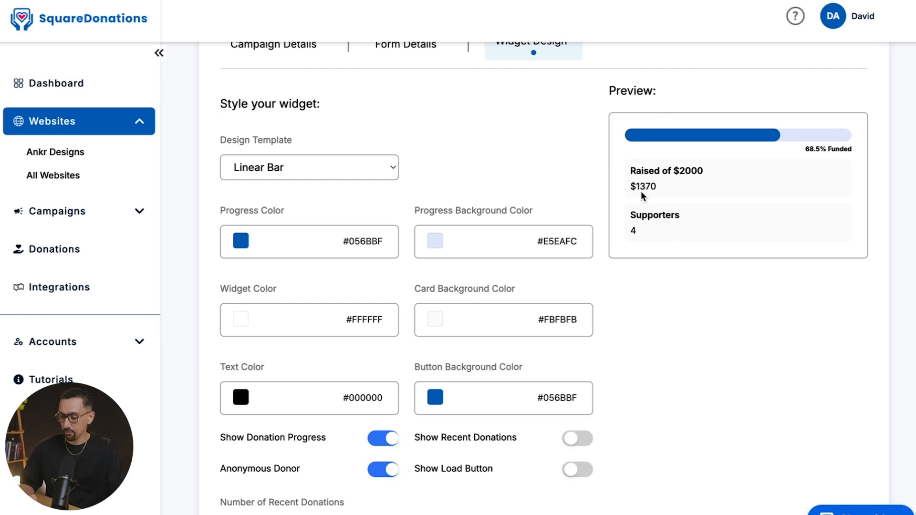
Save the campaign's widget design changes.
scroll(632, 246, down, 1)
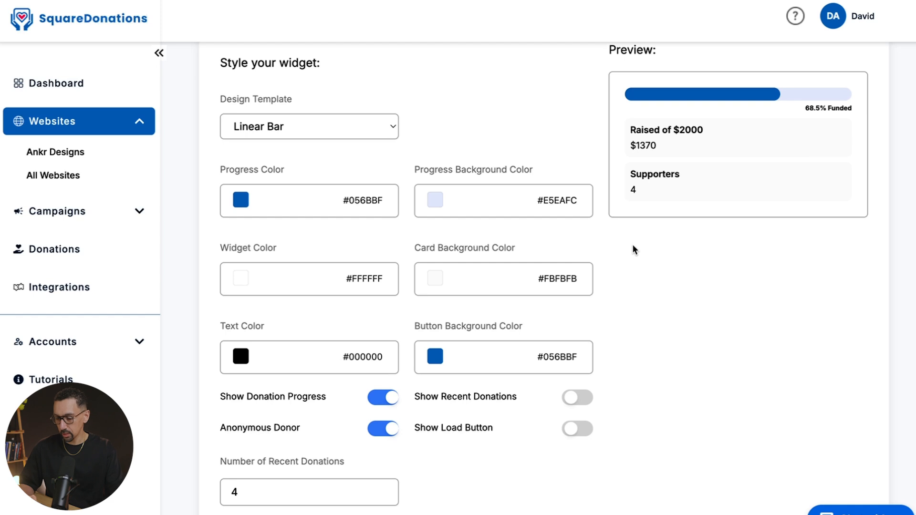
scroll(633, 246, down, 2)
scroll(633, 246, down, 1)
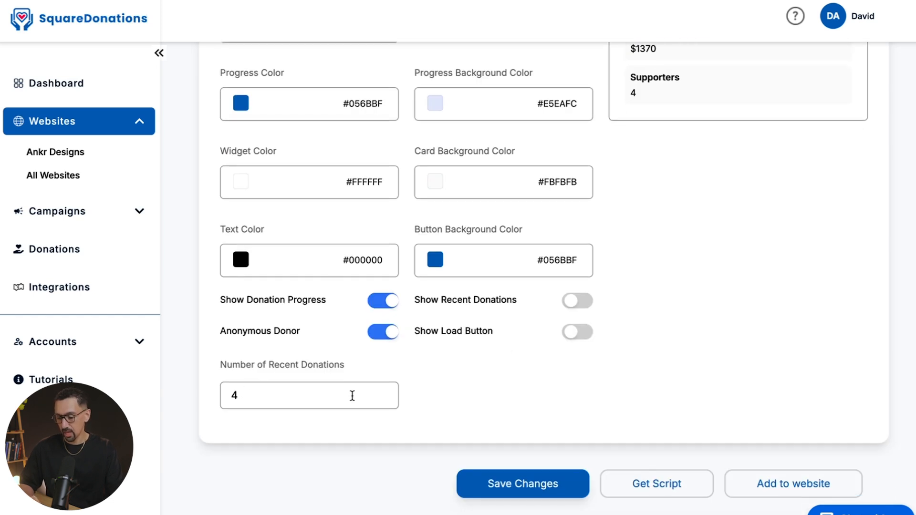
scroll(315, 392, down, 1)
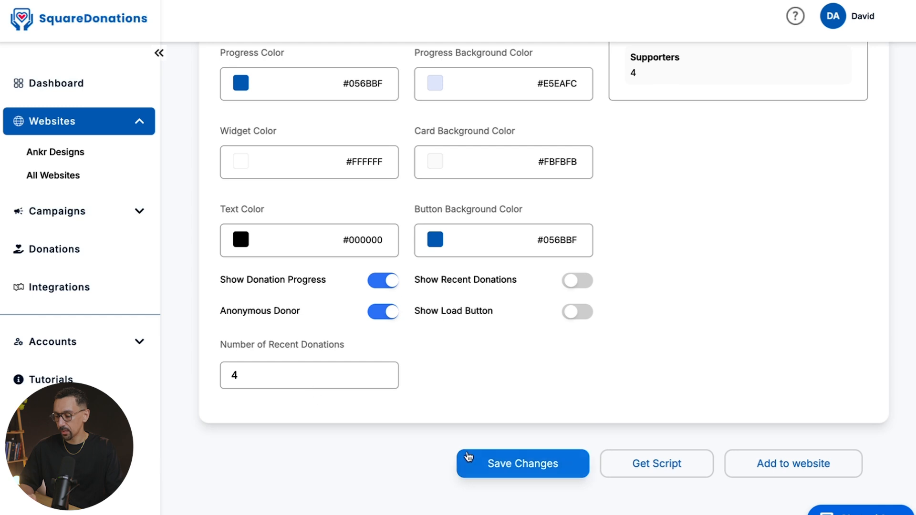
click(525, 463)
Get the campaign widget's embed script and copy it to the clipboard.
click(636, 462)
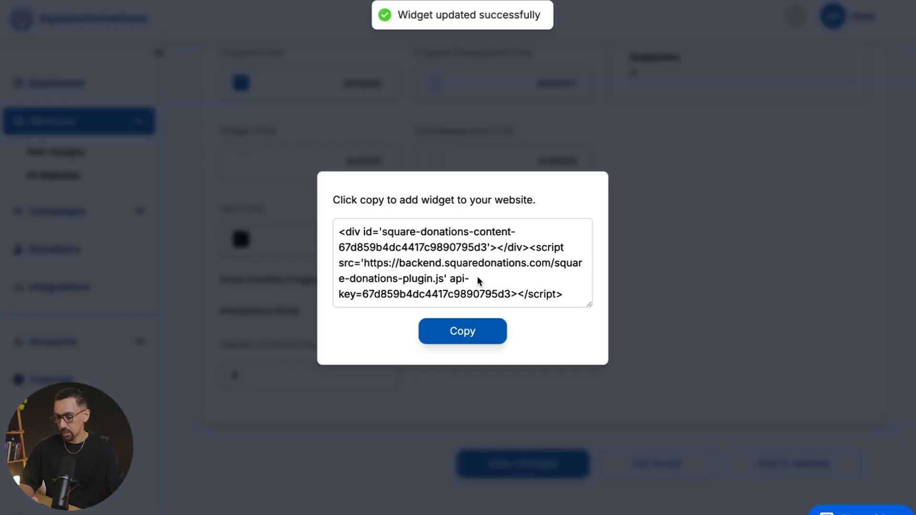
click(476, 276)
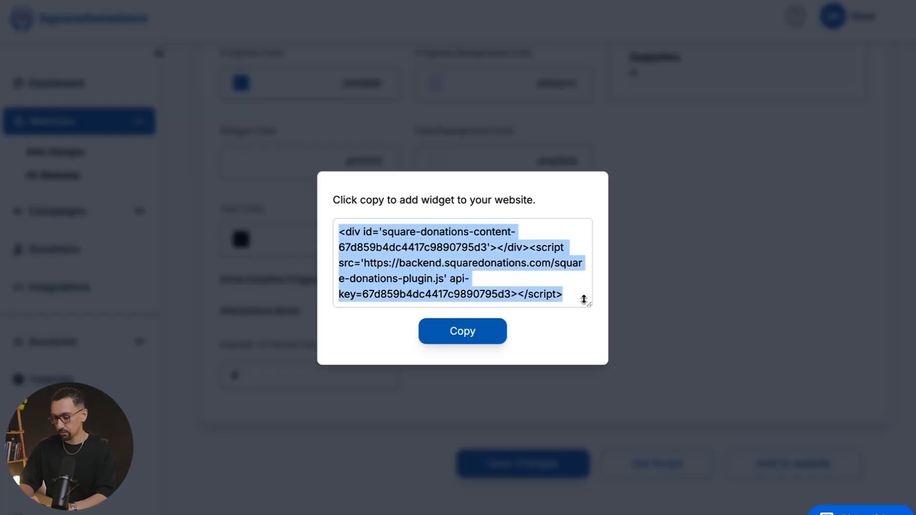
click(462, 331)
click(695, 419)
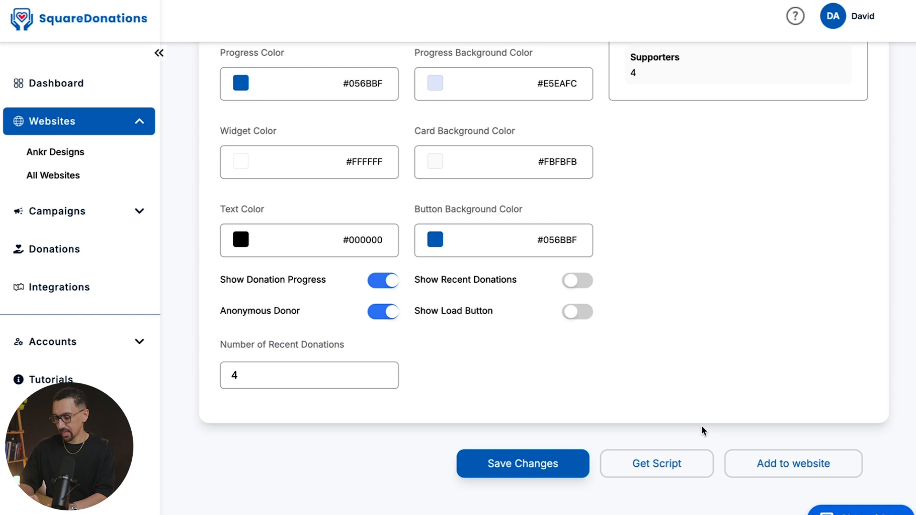
Switch to the Squarespace site, start editing Giving Page 1 and move its existing donation block to the left of the banner section.
click(808, 466)
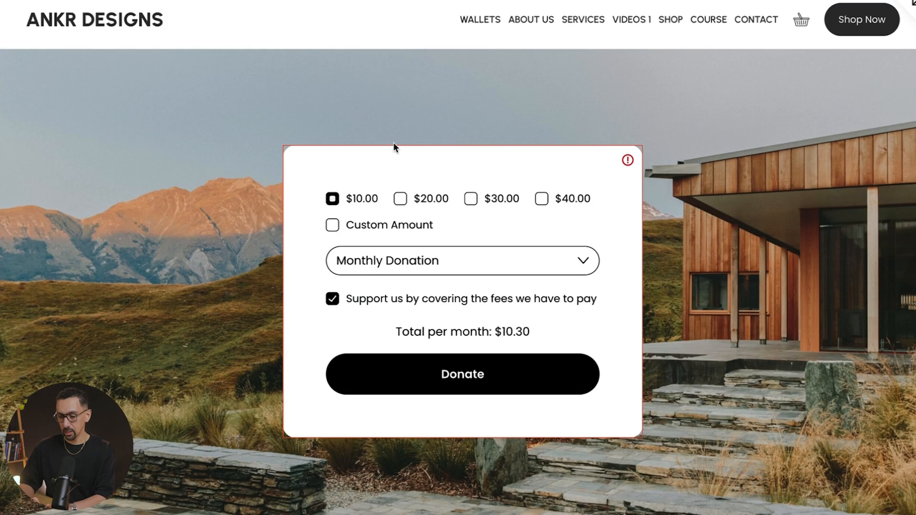
key(Escape)
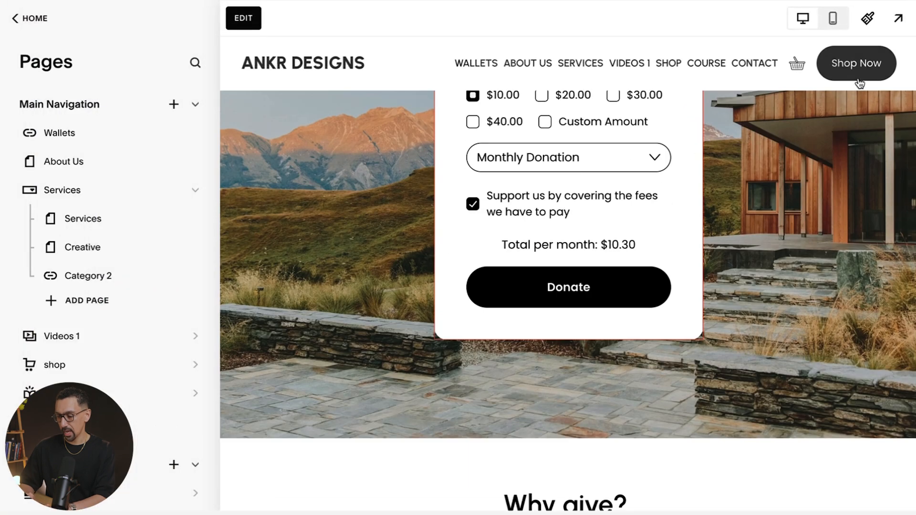
click(243, 18)
drag(512, 228, 328, 229)
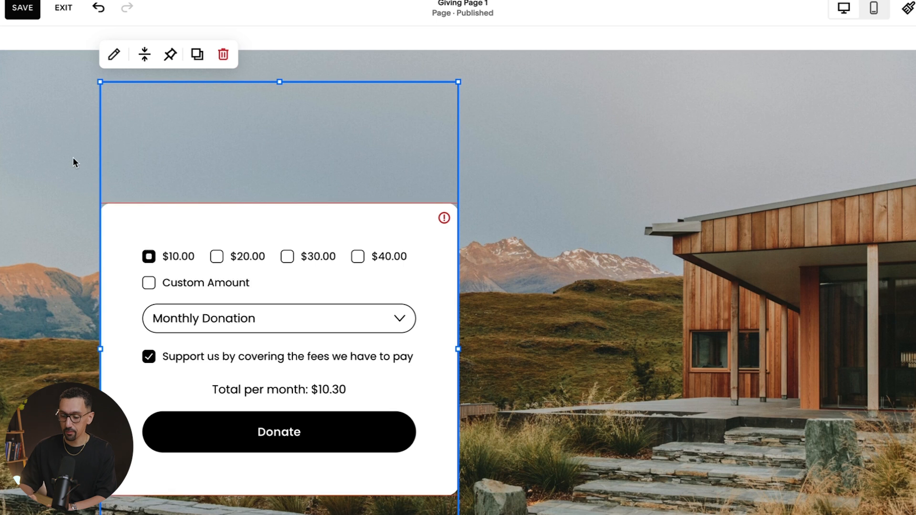
Add a Code block to the banner, place it to the right of the donation block and enlarge it to a similar size.
click(47, 75)
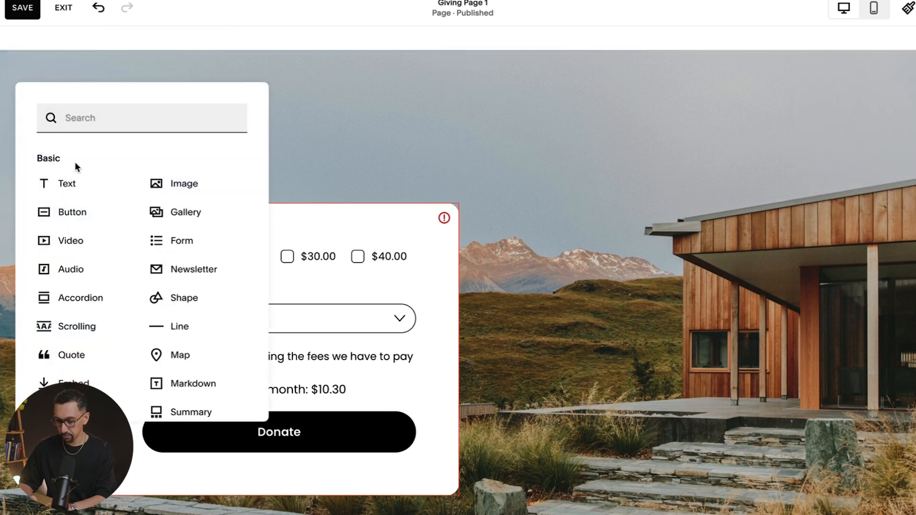
text(code)
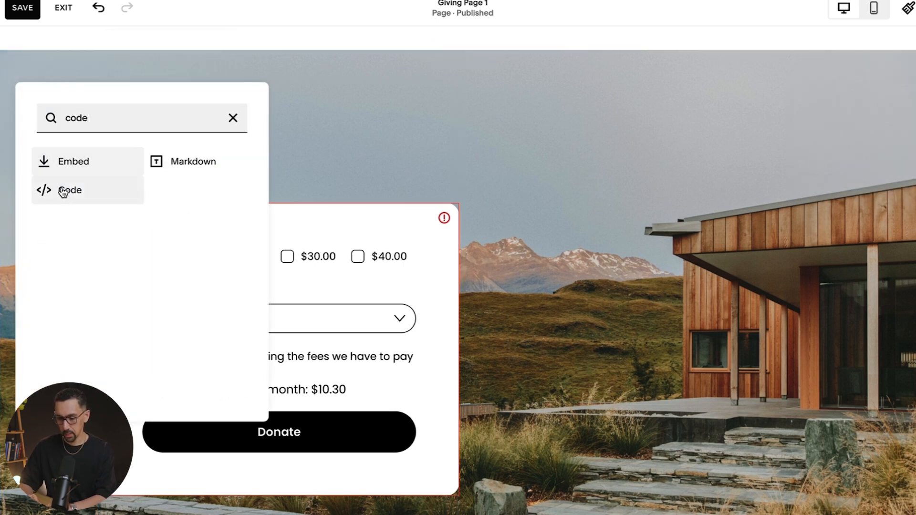
click(63, 191)
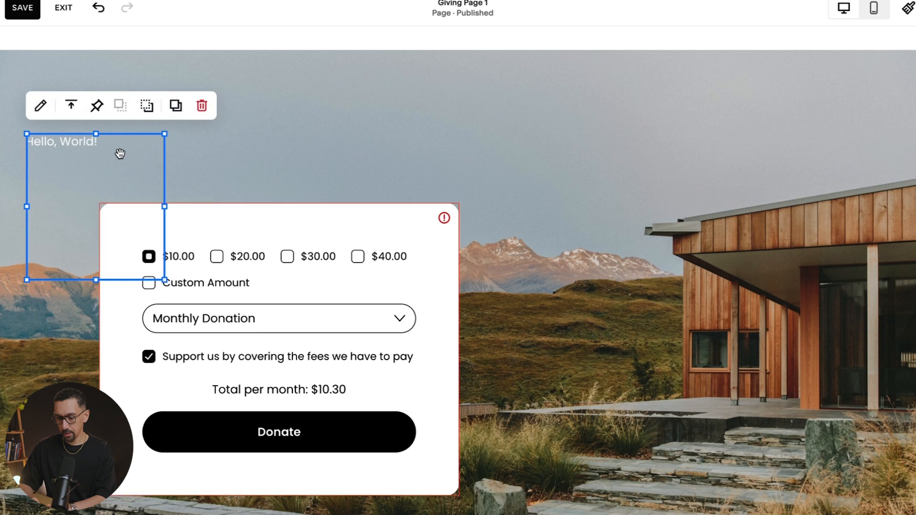
drag(119, 152, 583, 171)
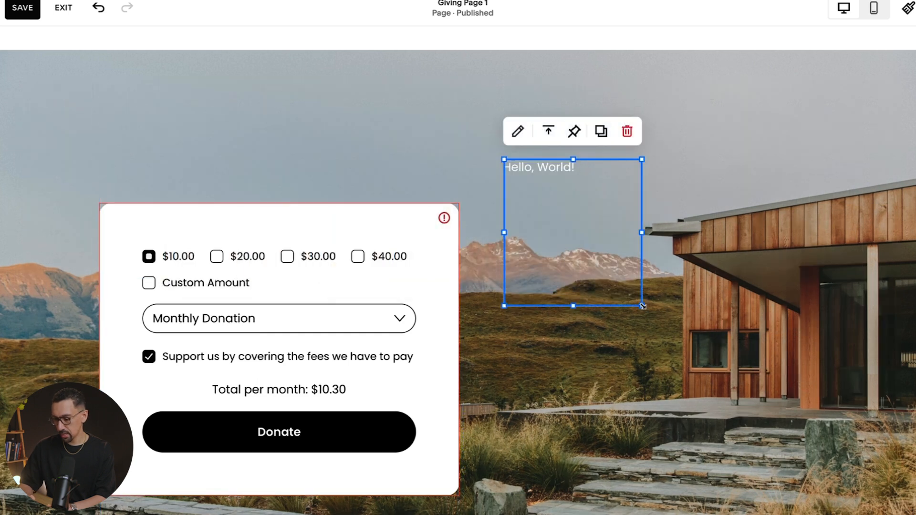
mouse_move(642, 307)
mouse_down()
mouse_move(788, 362)
mouse_move(877, 490)
mouse_up()
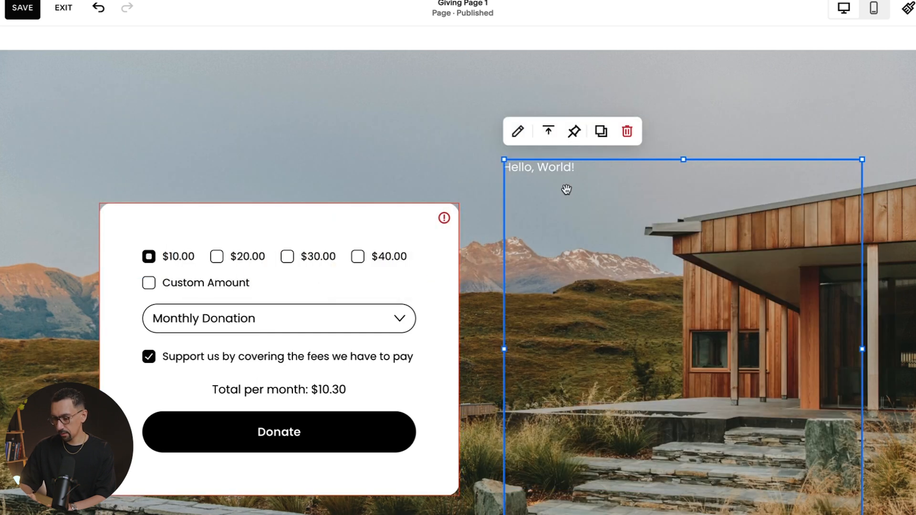
Replace the Code block's placeholder HTML with the copied SquareDonations embed code.
click(517, 131)
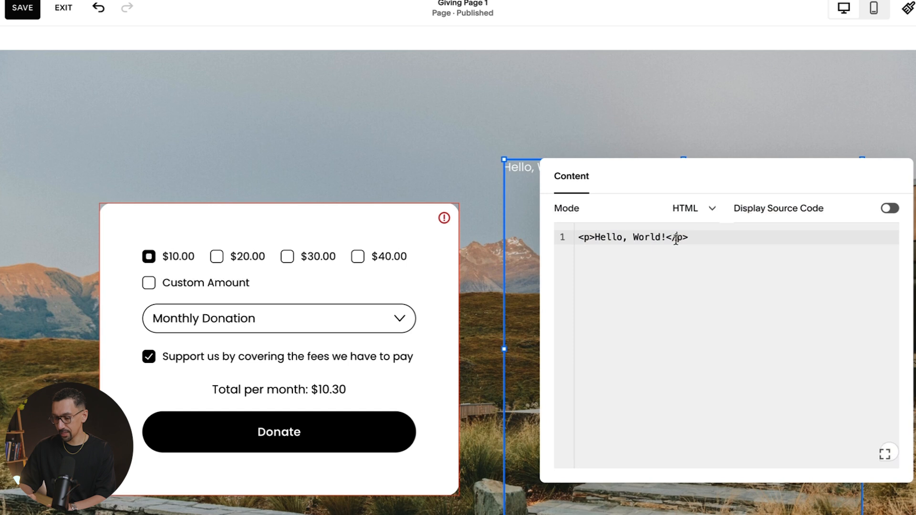
click(677, 238)
key(ctrl+a)
key(BackSpace)
key(ctrl+v)
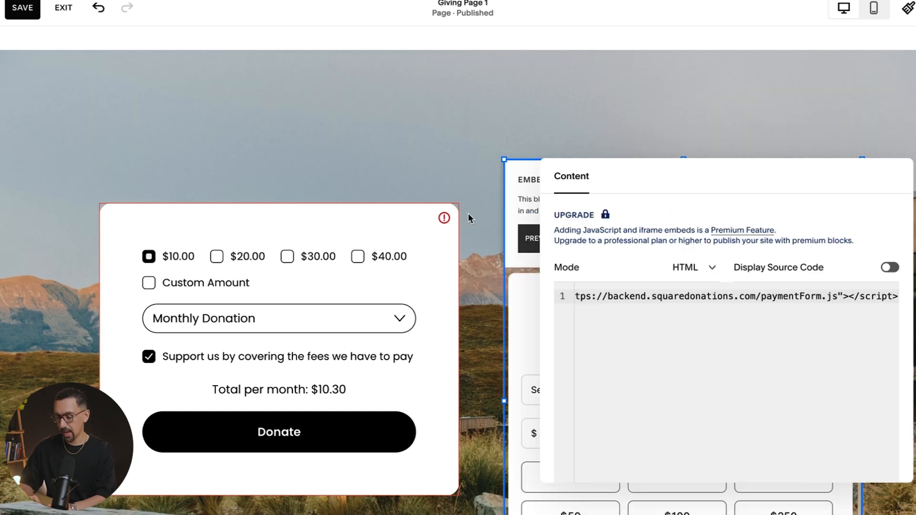
click(469, 214)
Set the embedded donation form's container height to 650px in its code, and save the page and exit editing.
drag(530, 254, 579, 210)
scroll(571, 242, down, 4)
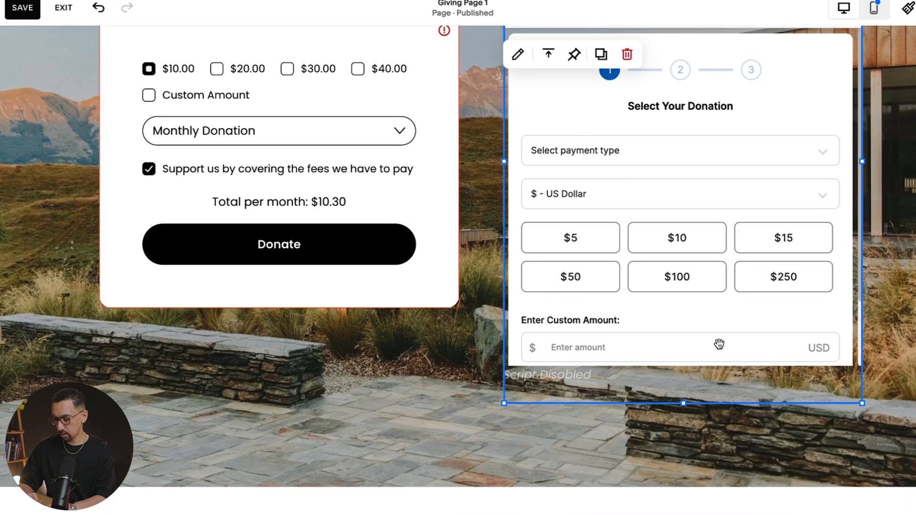
drag(689, 403, 686, 352)
scroll(620, 240, up, 1)
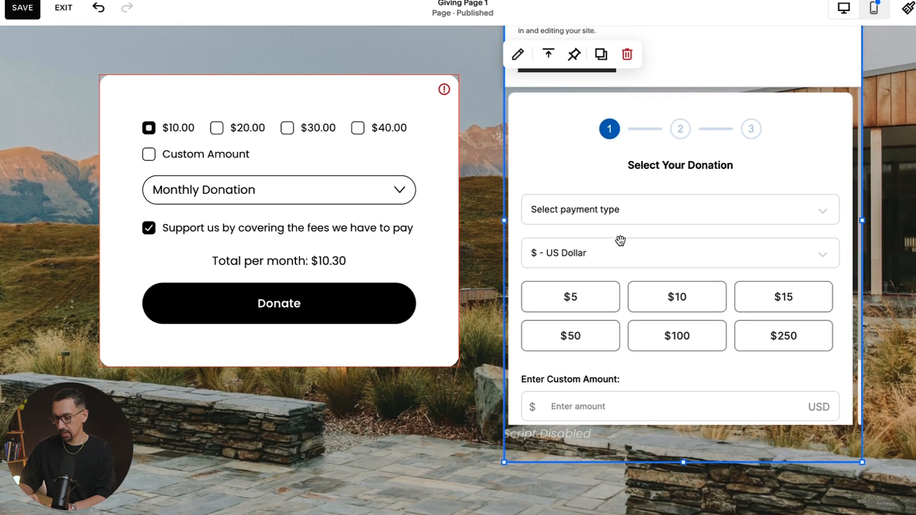
double_click(620, 240)
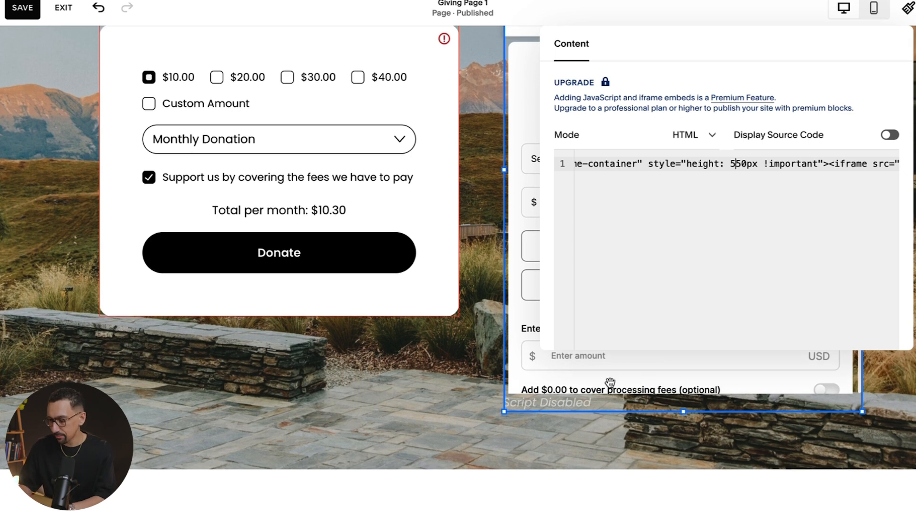
key(shift+Left)
text(6)
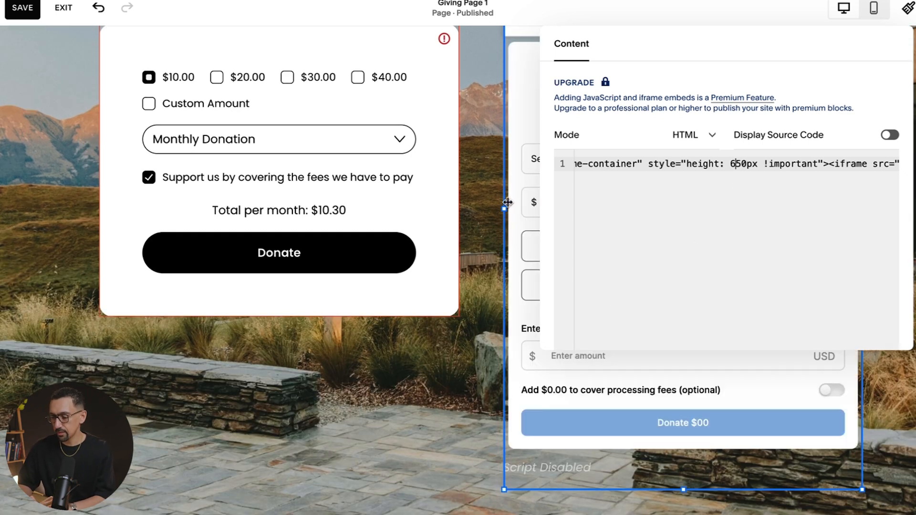
click(483, 206)
scroll(526, 213, up, 1)
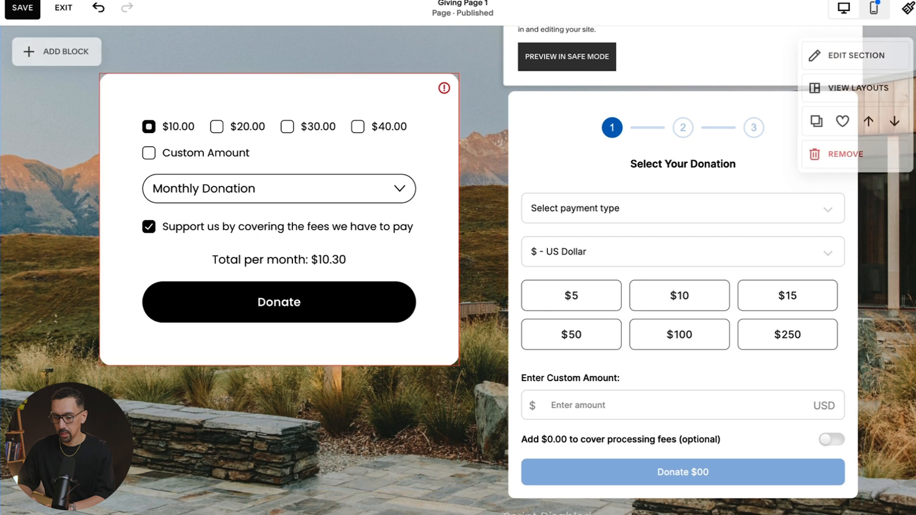
click(23, 8)
click(63, 7)
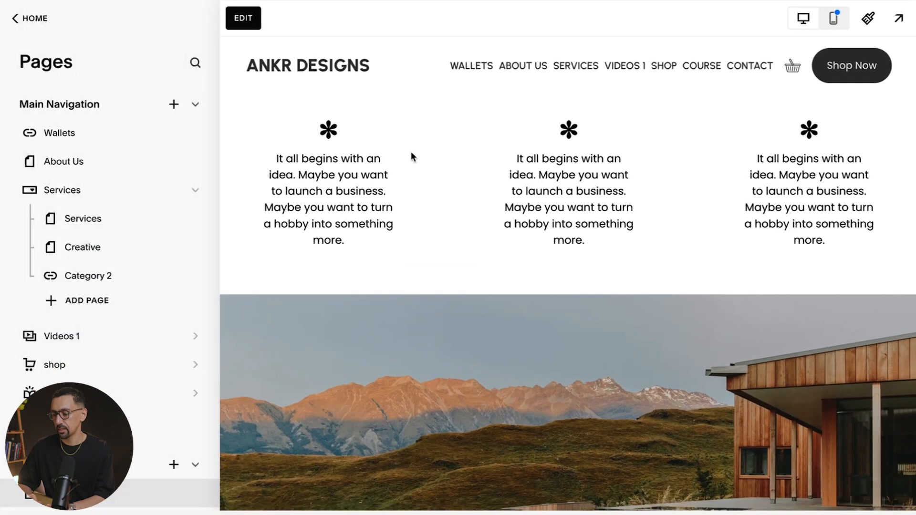
Set the embedded donation form's payment type to Monthly and check its currency selector.
scroll(507, 238, down, 8)
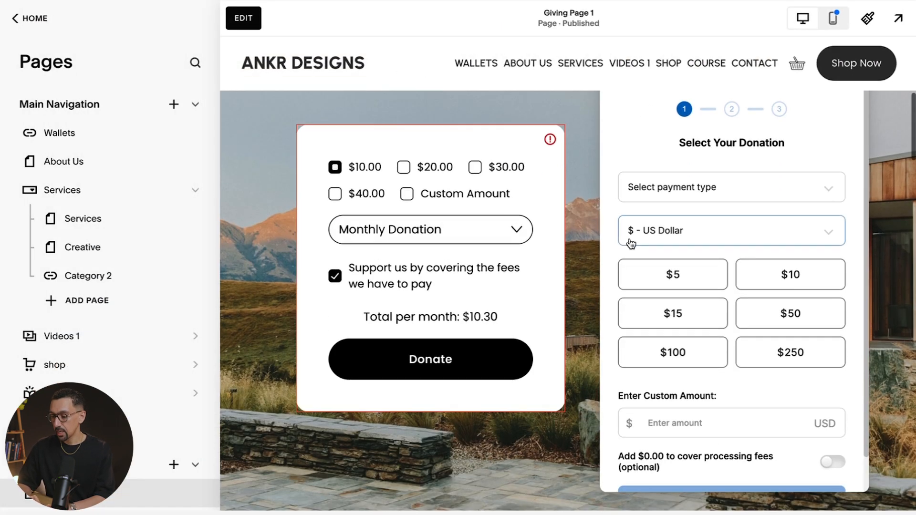
scroll(631, 244, up, 1)
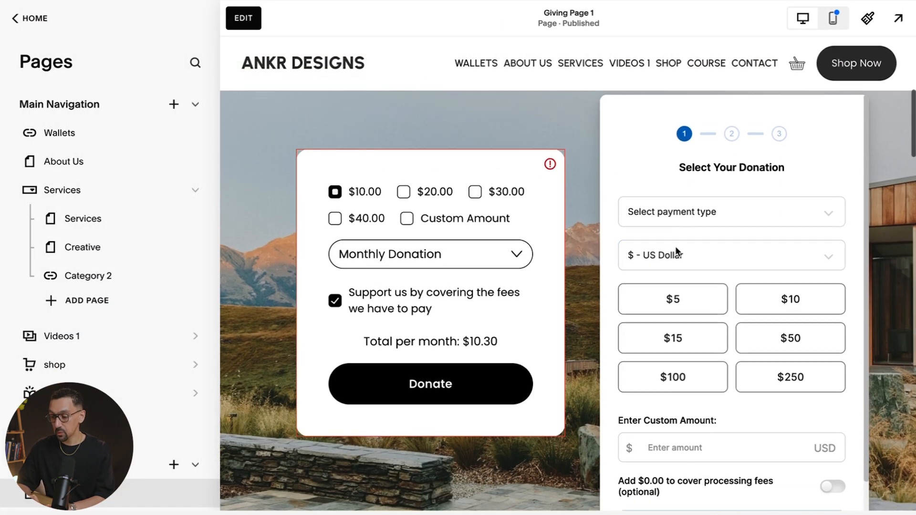
click(736, 213)
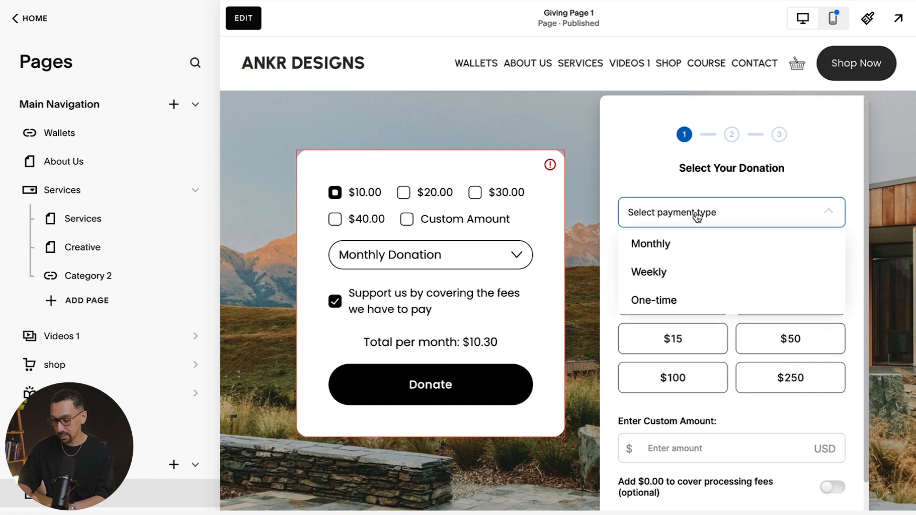
click(665, 246)
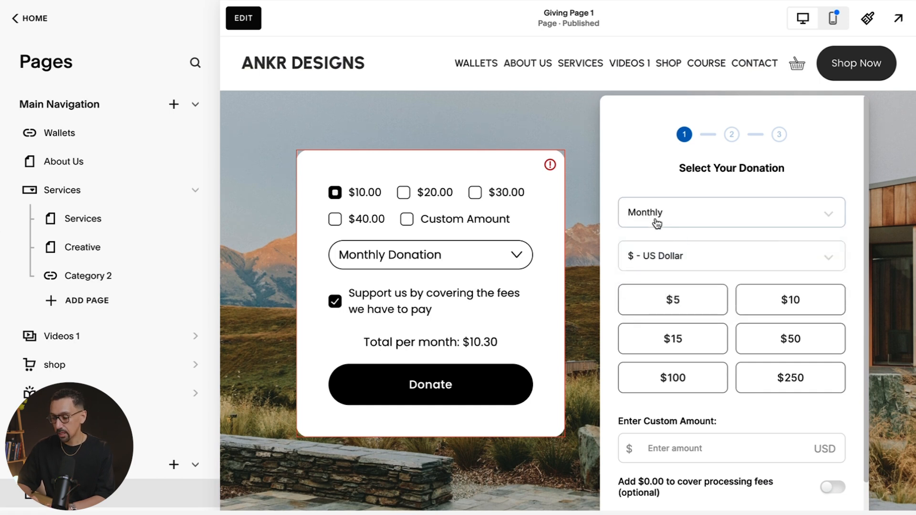
click(689, 264)
click(713, 242)
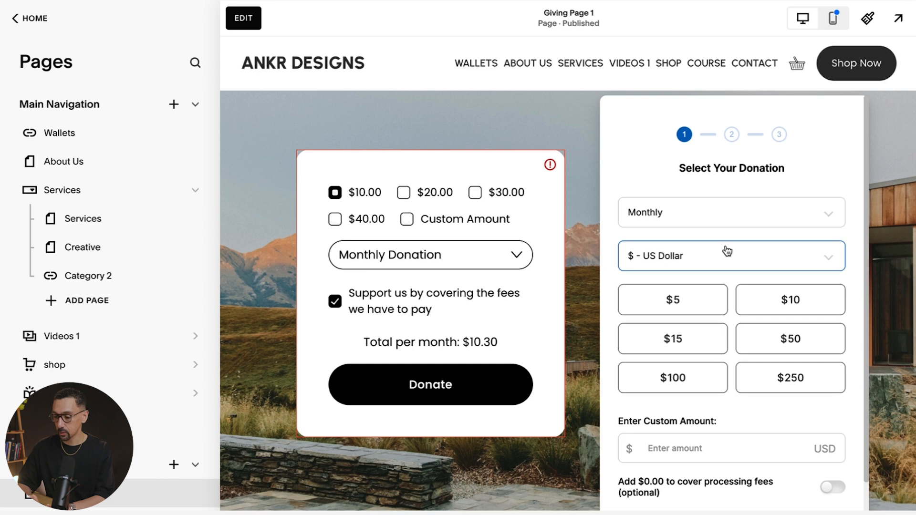
click(728, 252)
scroll(726, 251, down, 1)
click(726, 225)
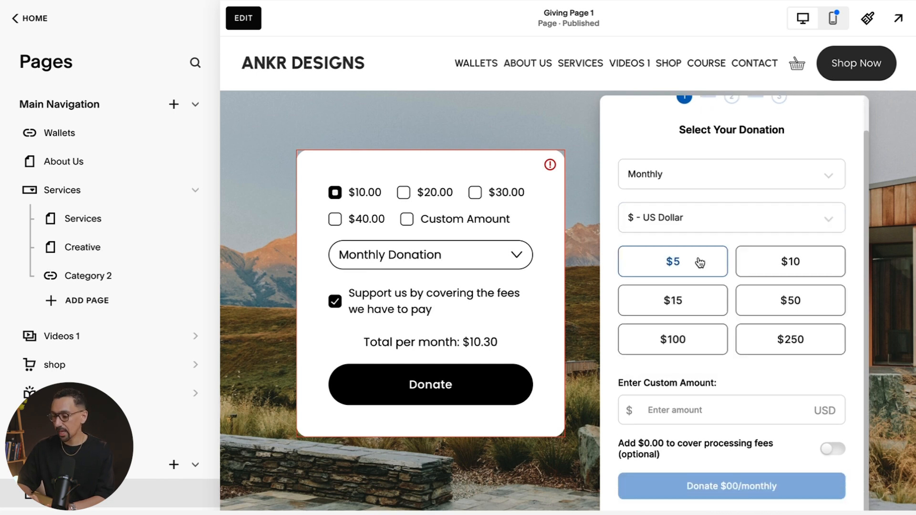
Choose the $15 donation with processing fees covered and proceed to the form's donor information.
scroll(686, 304, down, 2)
click(691, 228)
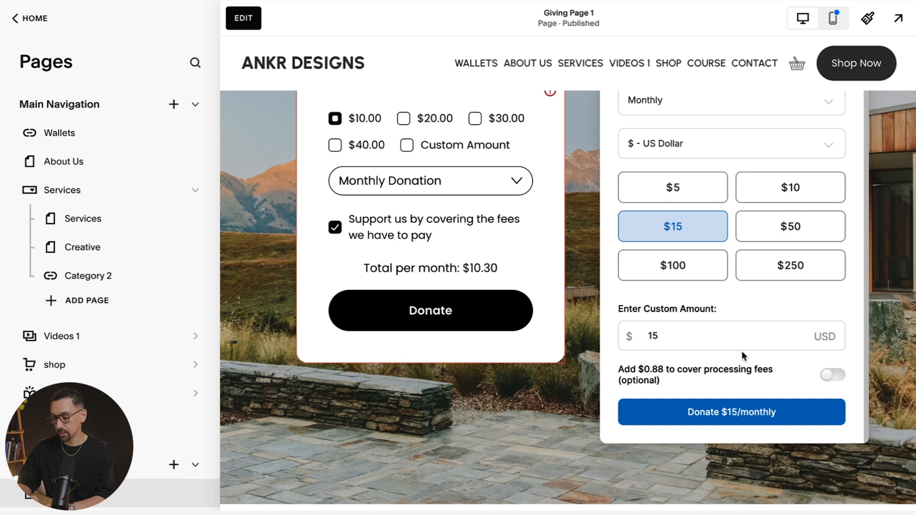
click(827, 376)
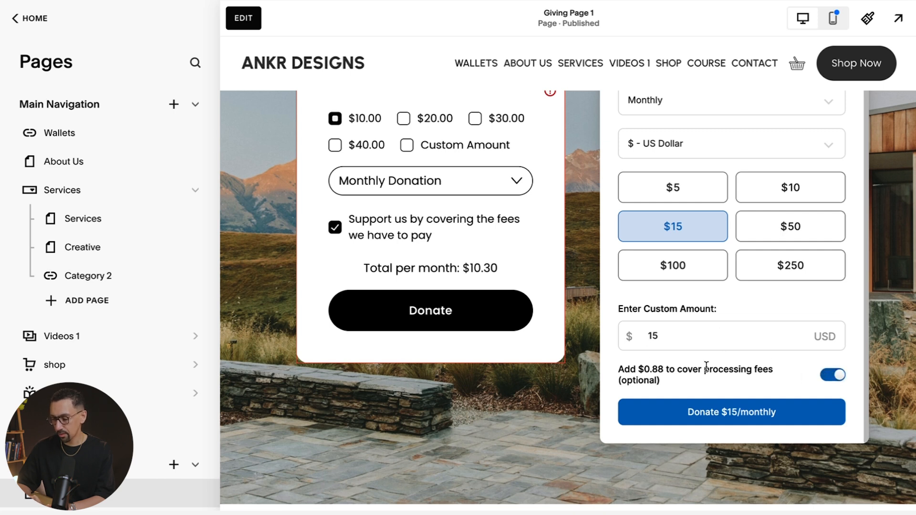
click(745, 414)
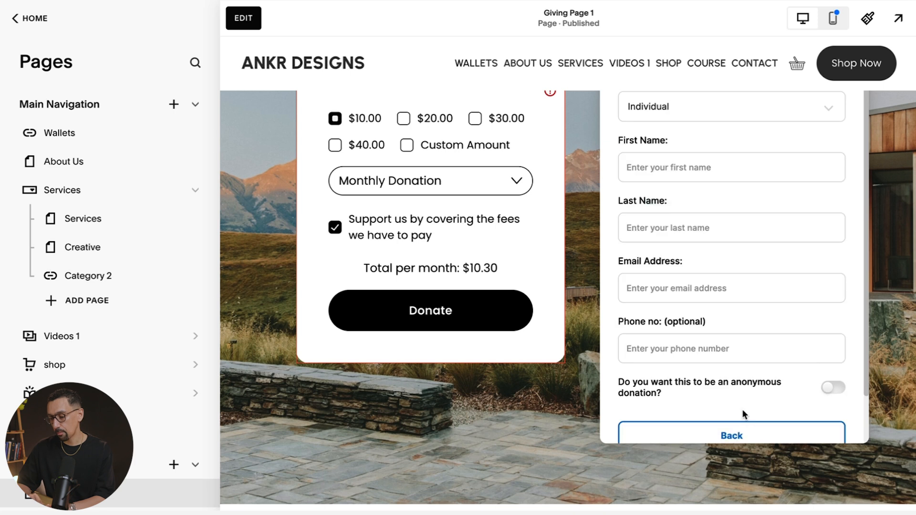
Review the form's Information page, looking at the donor type options, contact fields and anonymous donation setting.
scroll(742, 410, up, 1)
click(708, 139)
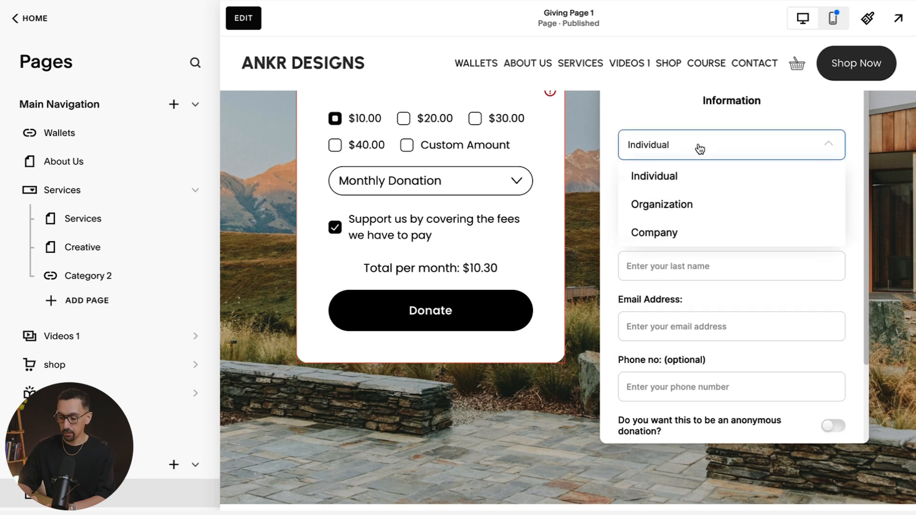
click(670, 113)
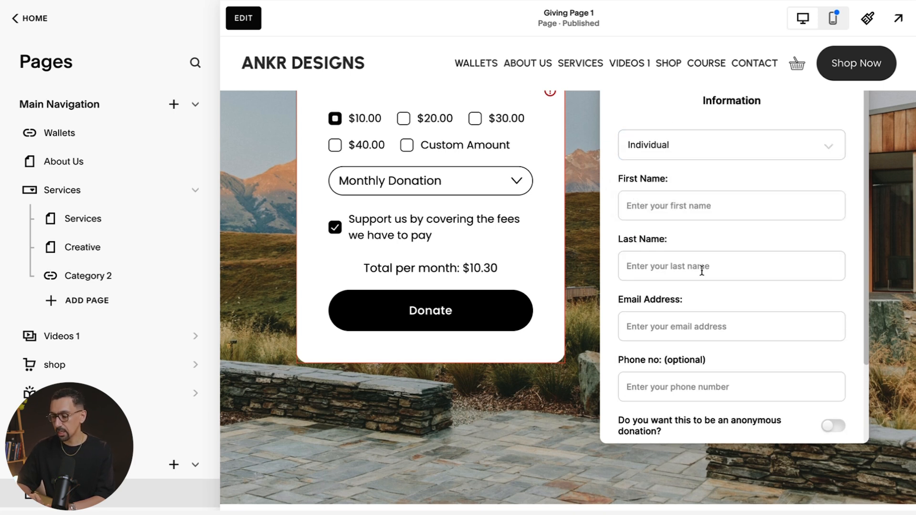
scroll(706, 280, down, 2)
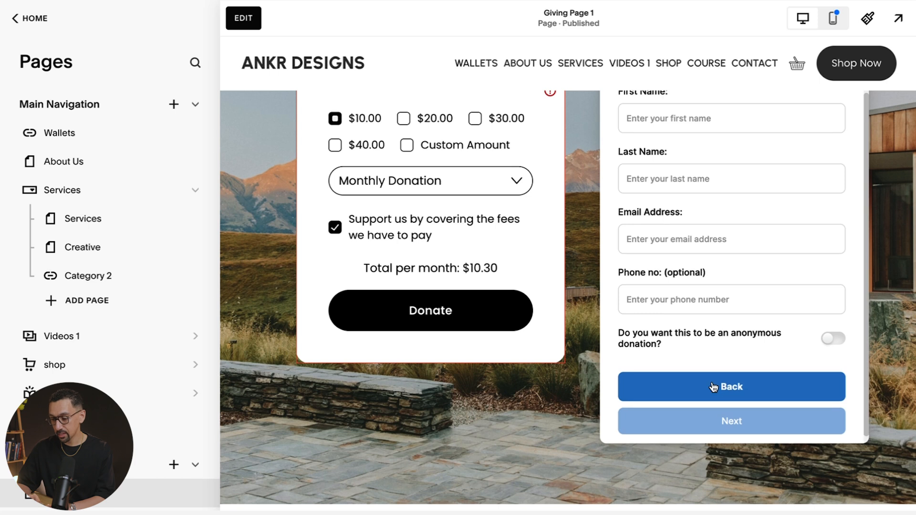
scroll(695, 384, up, 2)
scroll(640, 193, up, 1)
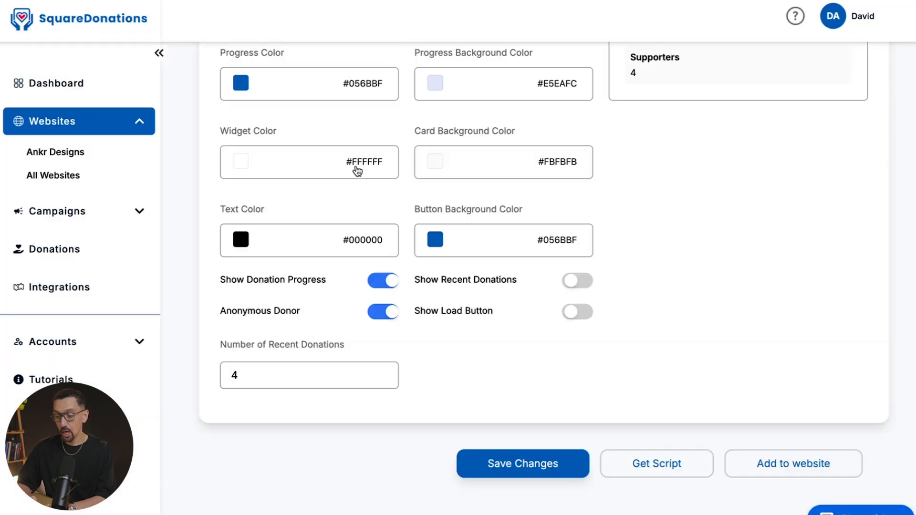
Look over the widget's style settings in SquareDonations, view the campaign's details, and return to the dashboard.
scroll(357, 168, up, 1)
scroll(356, 168, up, 1)
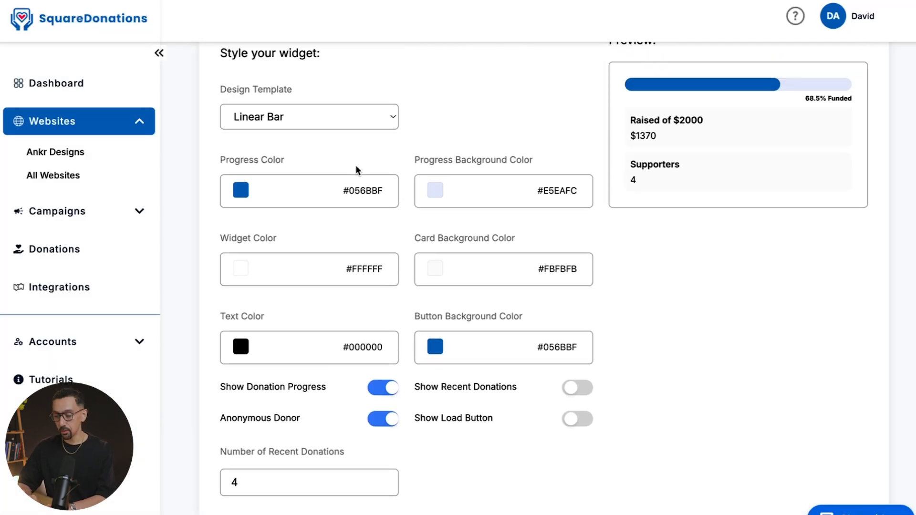
click(72, 212)
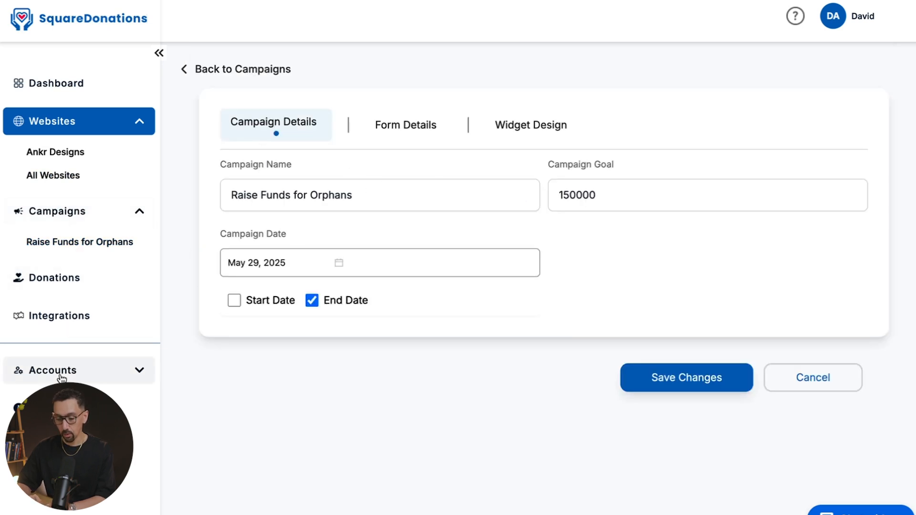
click(50, 84)
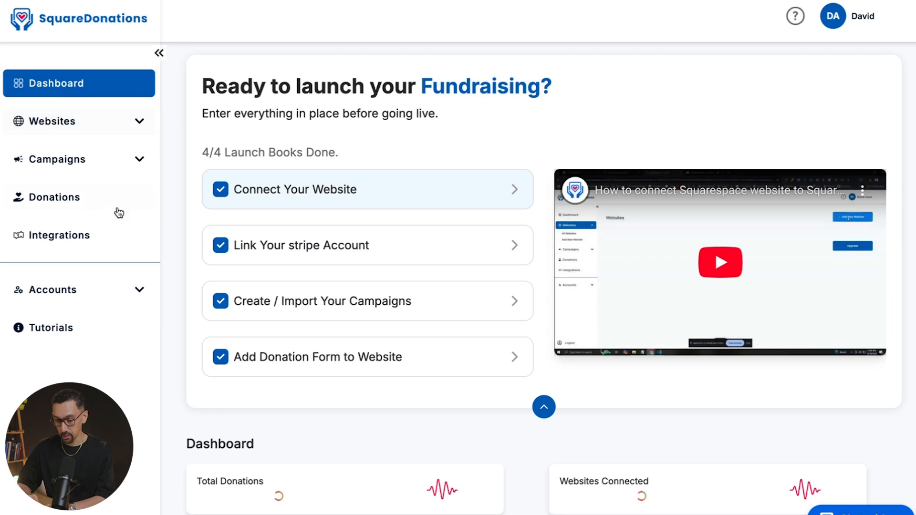
Open the donations list, check its campaign filter with All Campaigns kept, and open the integrations.
click(117, 209)
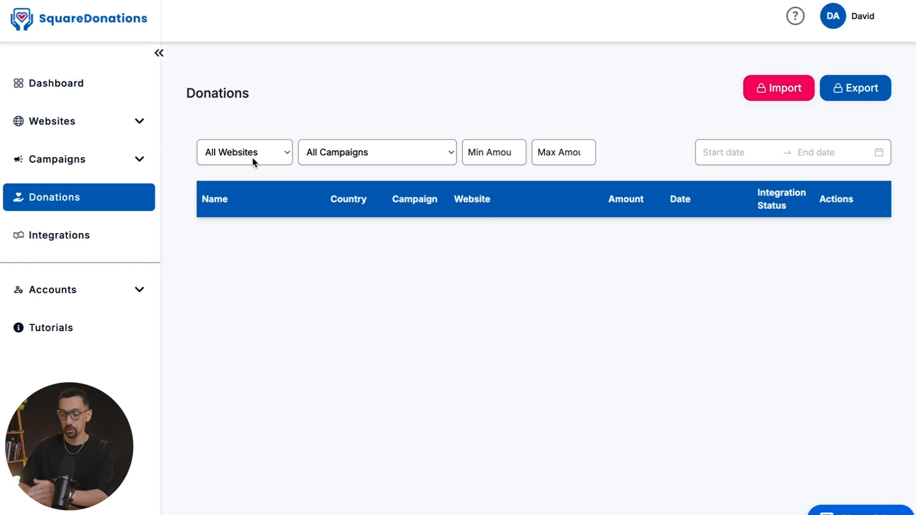
click(321, 155)
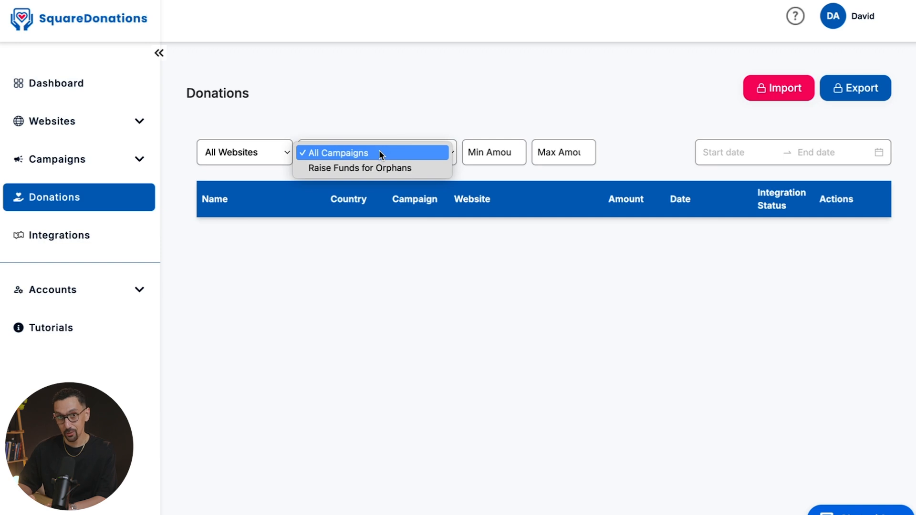
click(379, 151)
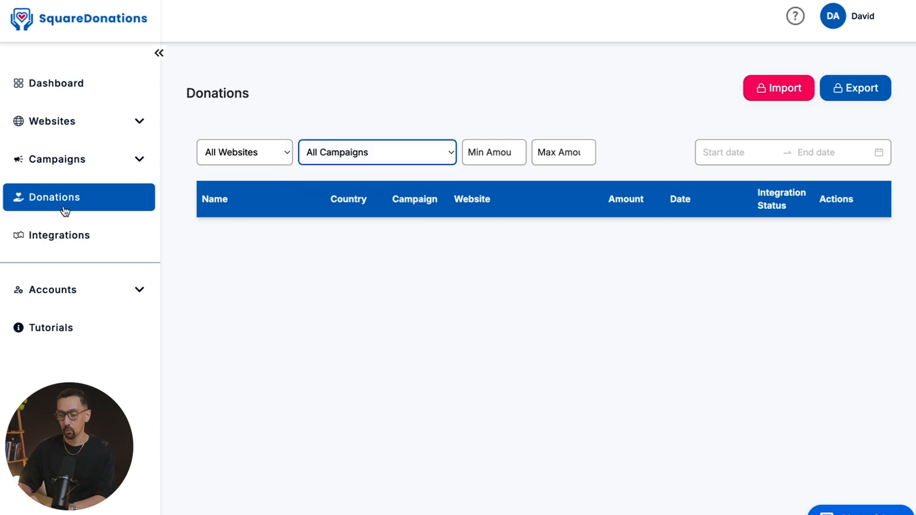
click(51, 238)
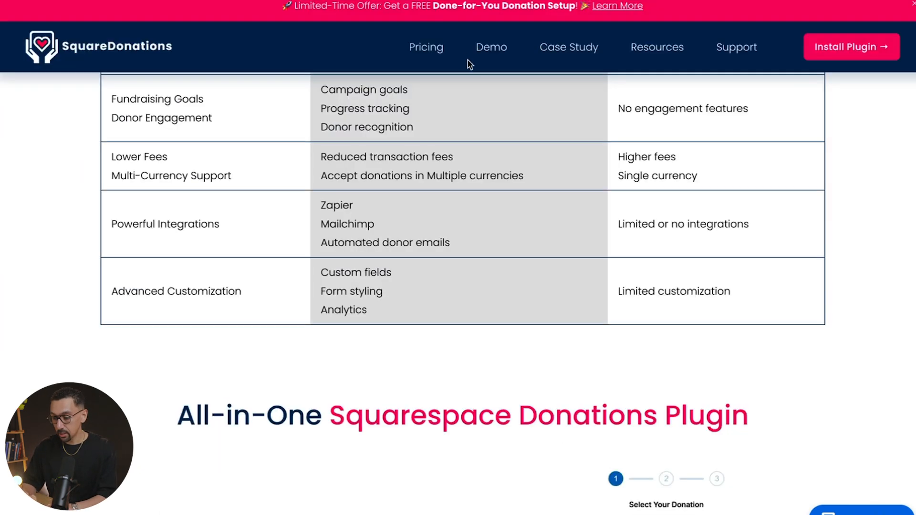
Open the pricing on the SquareDonations website and compare the Free, Essential, Pro and Premium plans' website limits, platform fees, campaigns and integrations.
click(423, 46)
scroll(408, 162, down, 4)
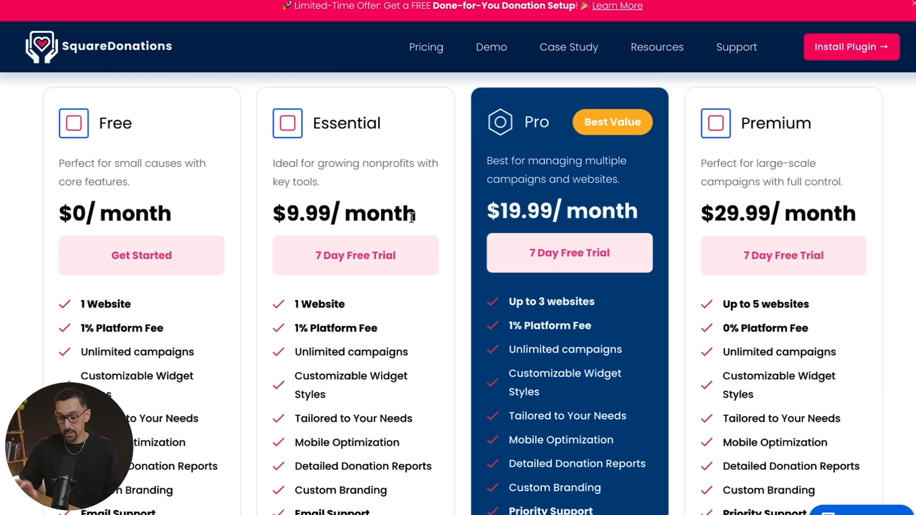
scroll(411, 218, down, 2)
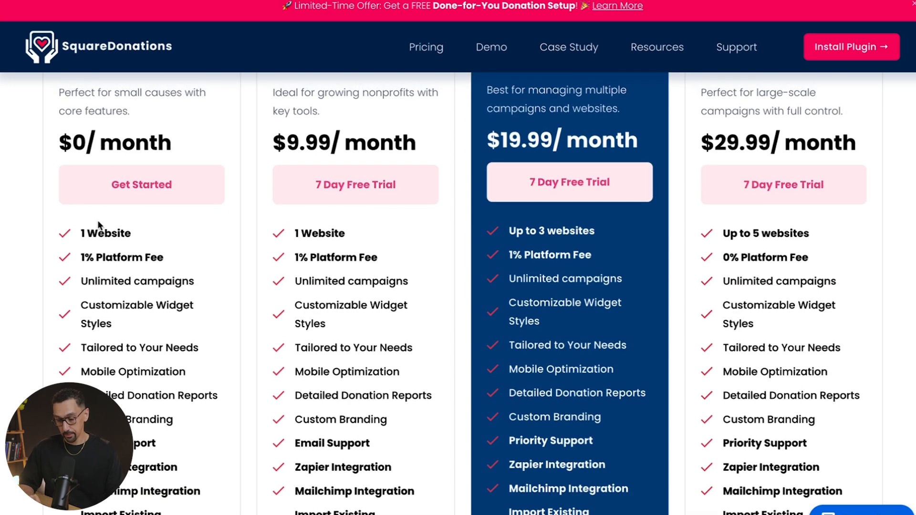
drag(84, 259, 105, 259)
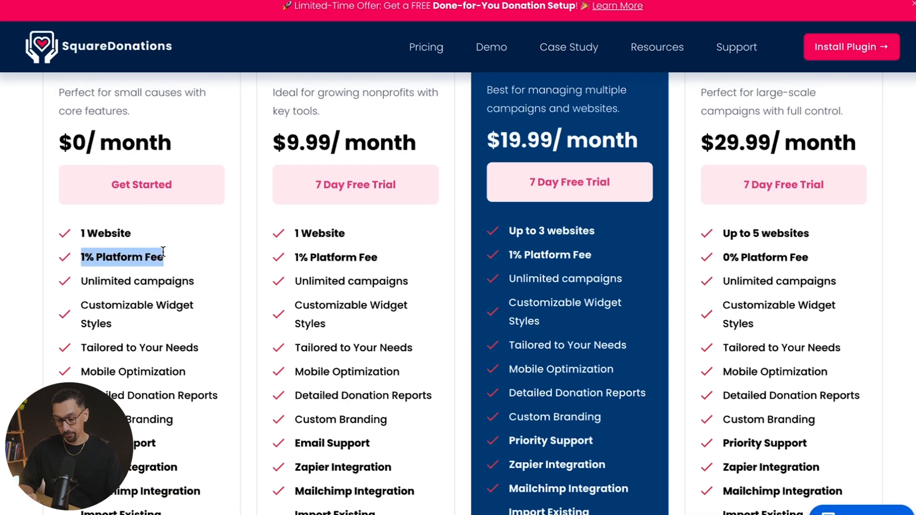
scroll(173, 275, down, 2)
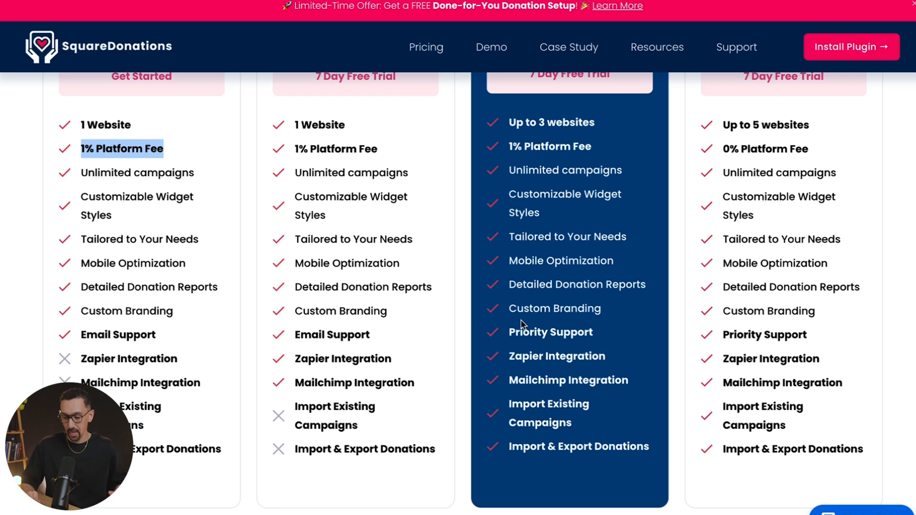
drag(182, 174, 113, 172)
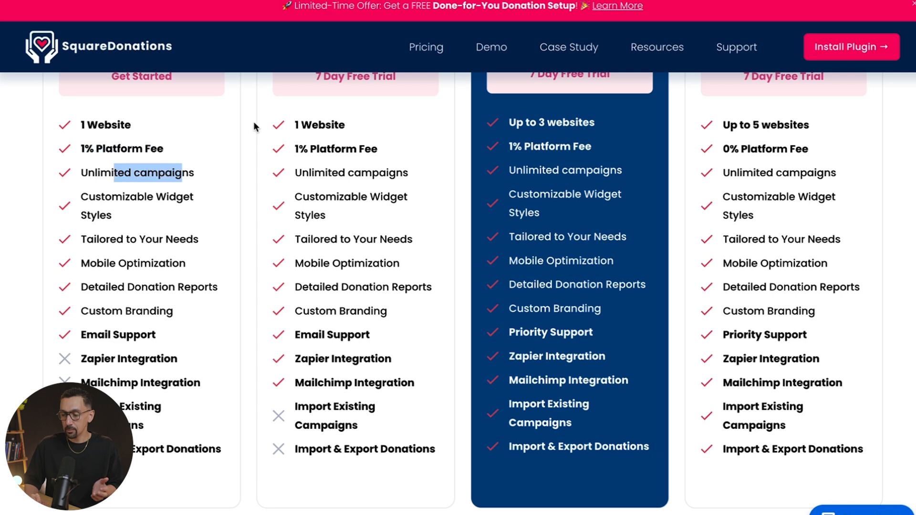
click(300, 126)
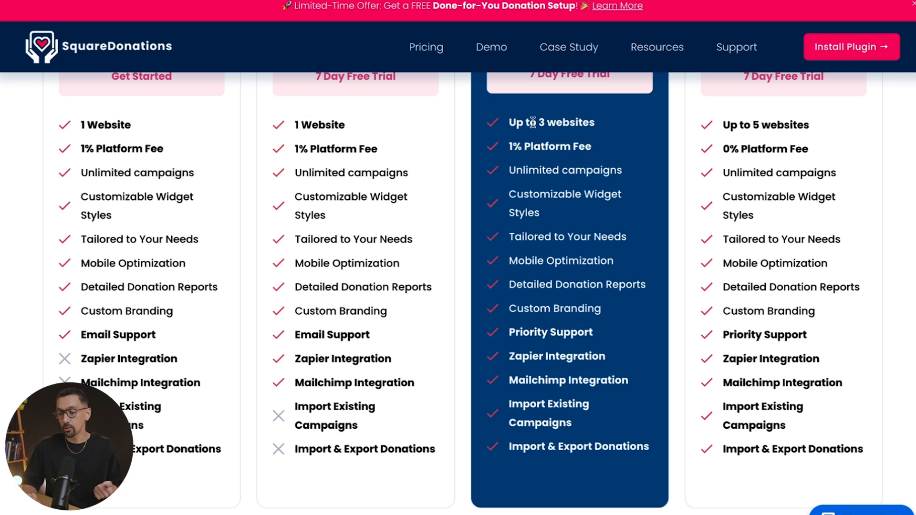
drag(533, 123, 590, 123)
scroll(589, 152, up, 2)
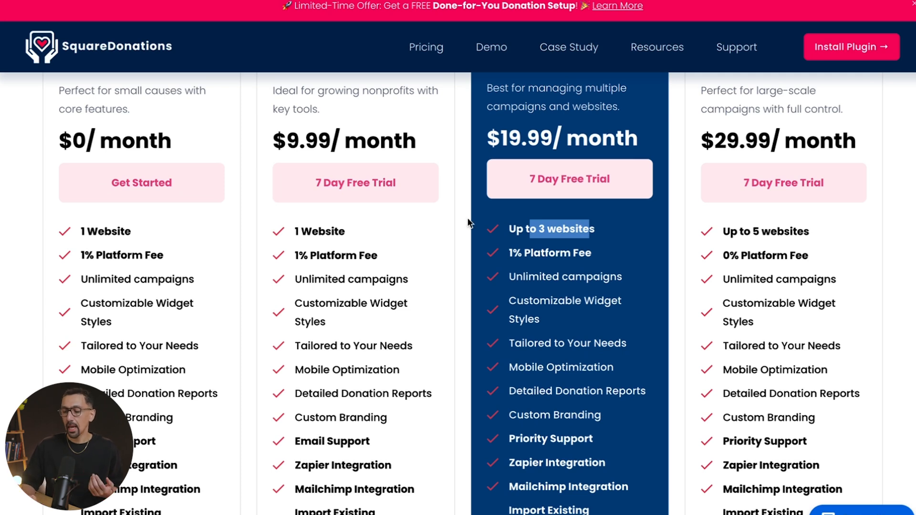
scroll(307, 270, down, 3)
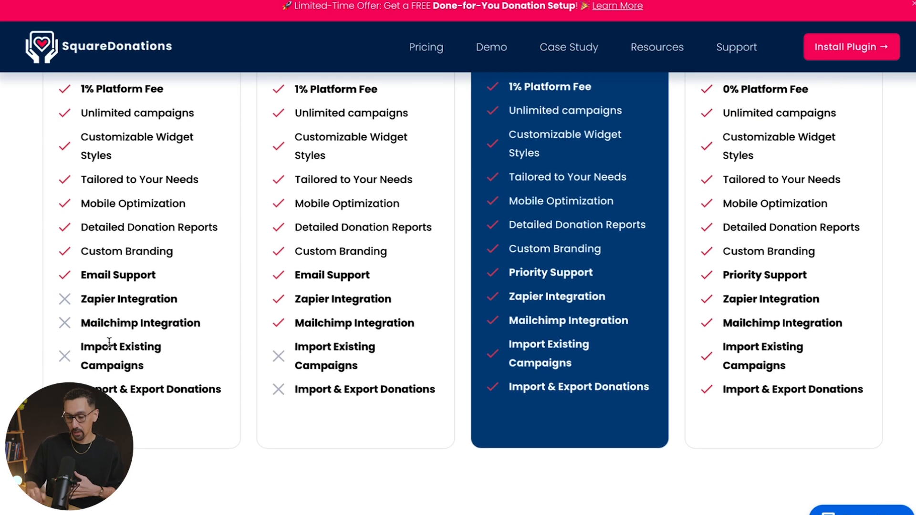